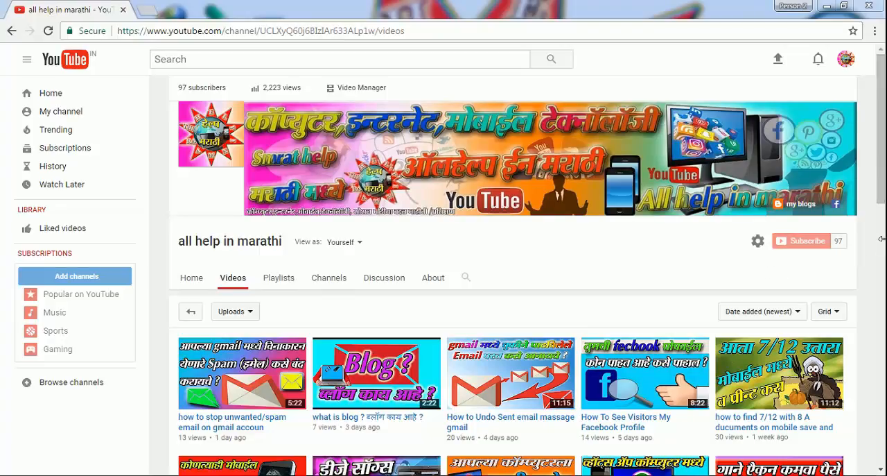
pyautogui.moveTo(883, 156); pyautogui.dragTo(883, 226)
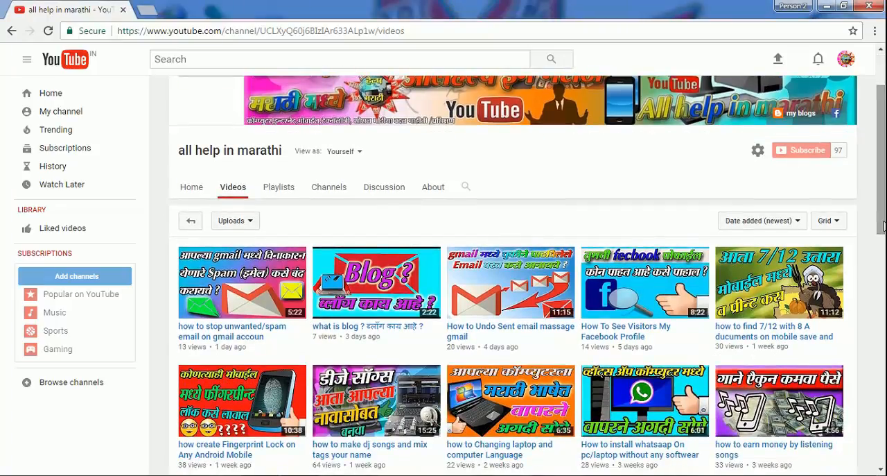
pyautogui.moveTo(884, 226); pyautogui.dragTo(883, 194)
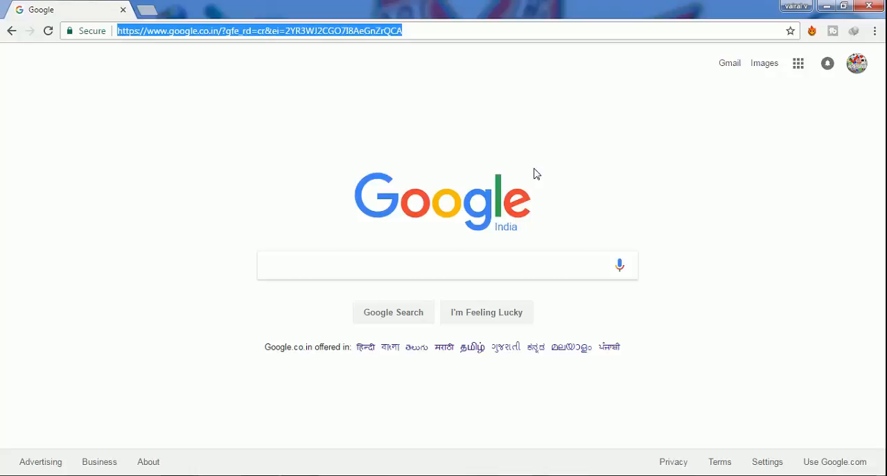
# - Open Blogger from the list of Google apps on the Google homepage
pyautogui.click(524, 150)
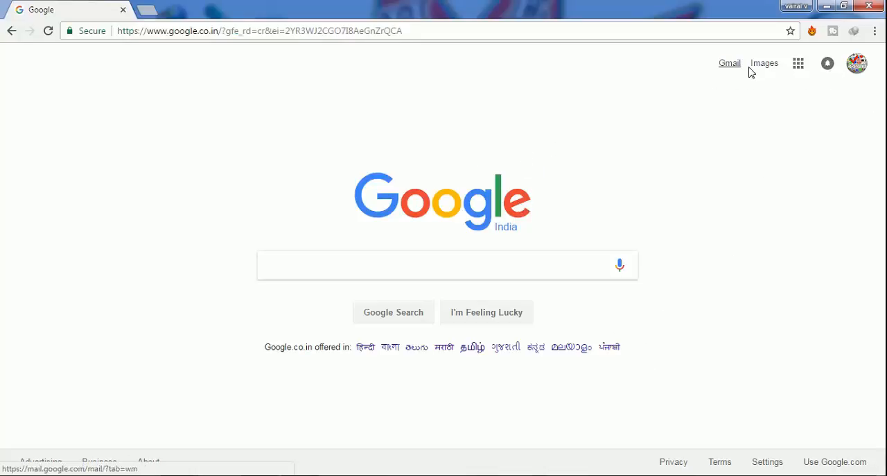
pyautogui.click(799, 67)
pyautogui.click(568, 87)
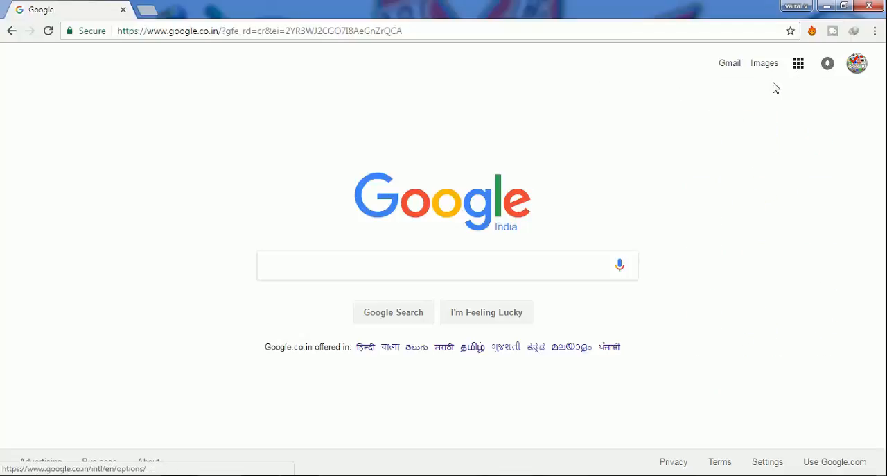
pyautogui.click(798, 64)
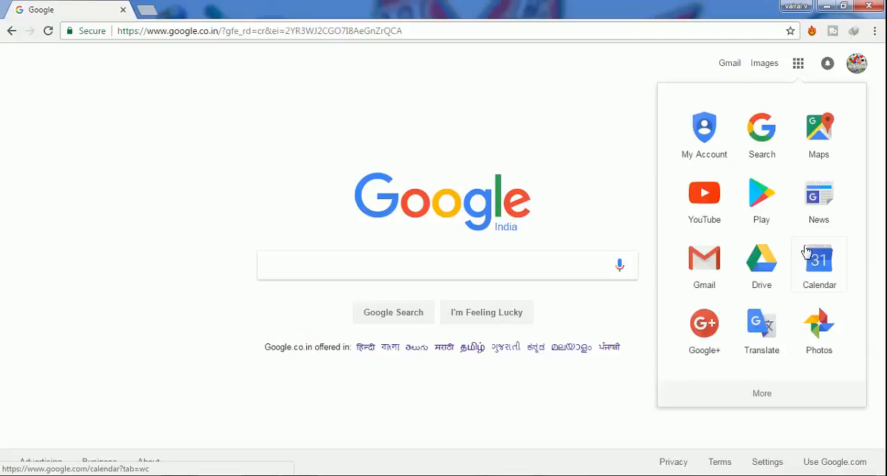
pyautogui.scroll(-3, 806, 253)
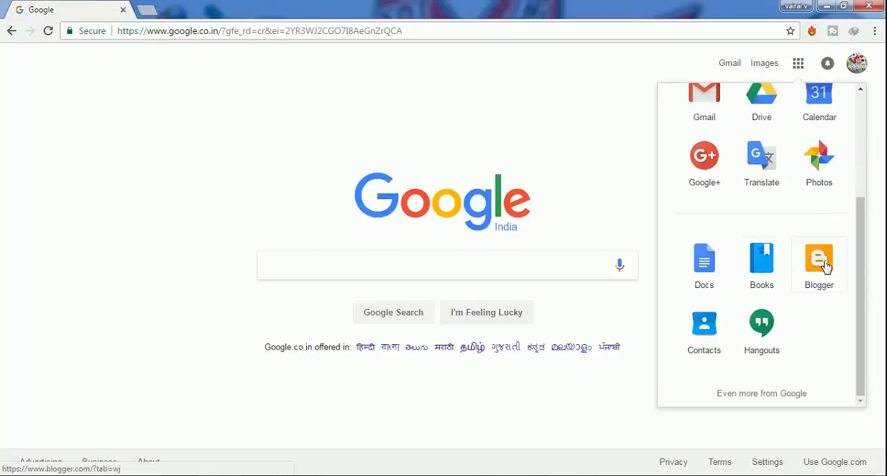
pyautogui.scroll(3, 820, 137)
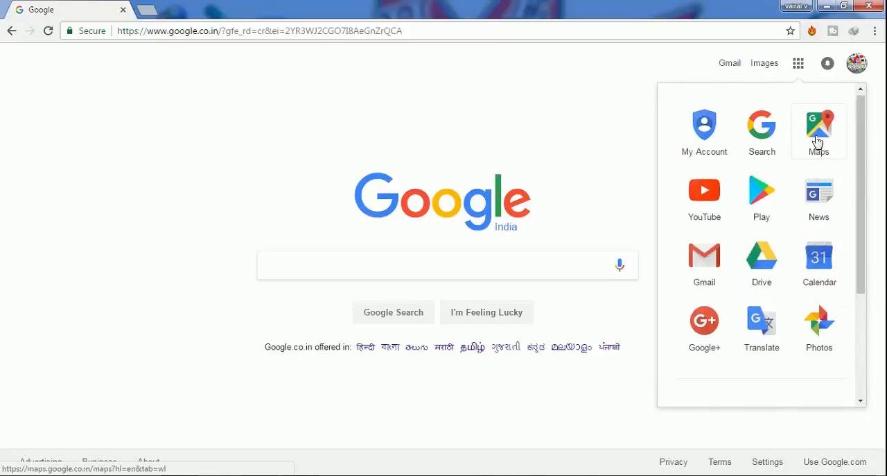
pyautogui.scroll(-3, 818, 185)
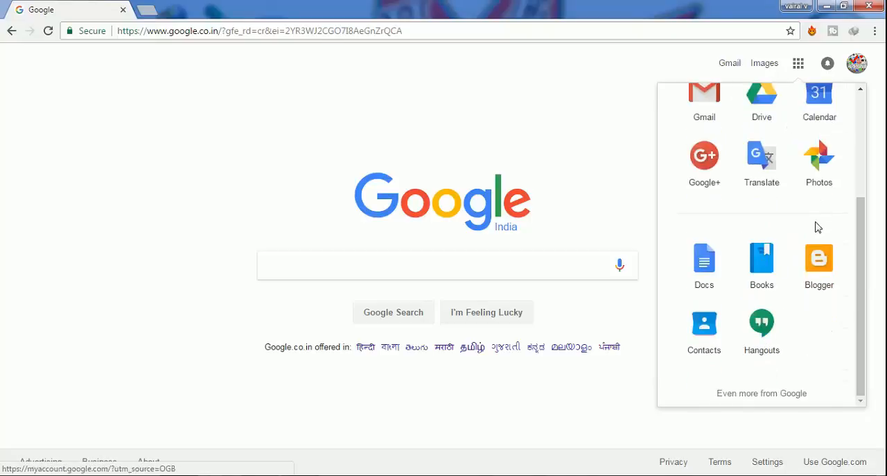
pyautogui.click(817, 262)
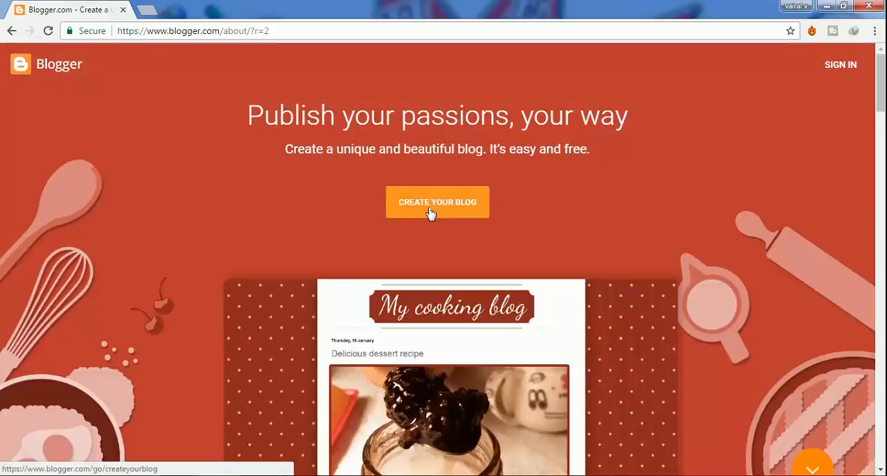
# - Start creating a blog and continue with a limited Blogger profile, filling in its display name
pyautogui.click(430, 210)
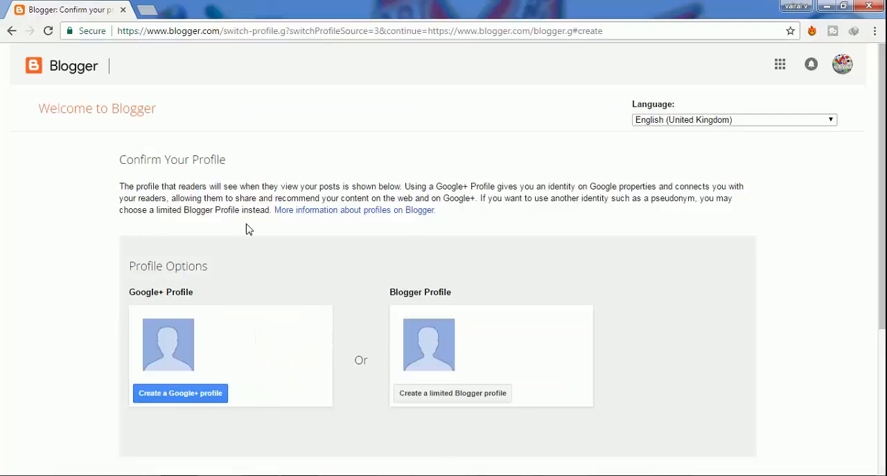
pyautogui.click(457, 398)
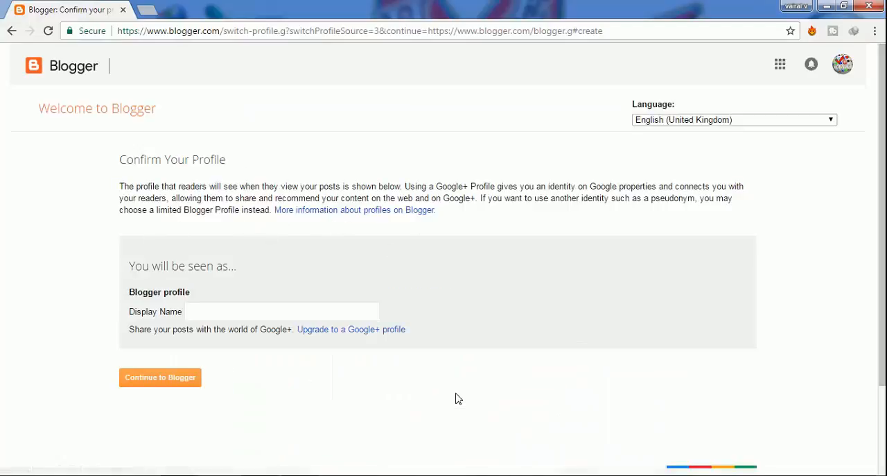
pyautogui.click(253, 312)
pyautogui.write('vicky')
pyautogui.click(123, 379)
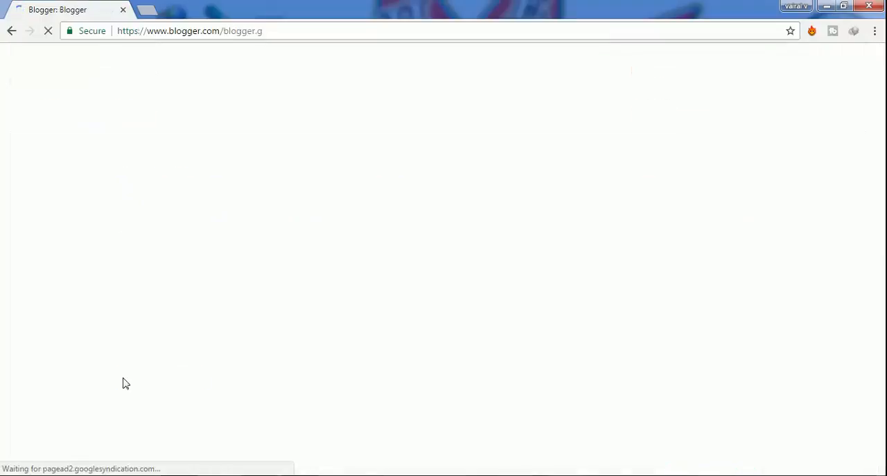
pyautogui.click(239, 153)
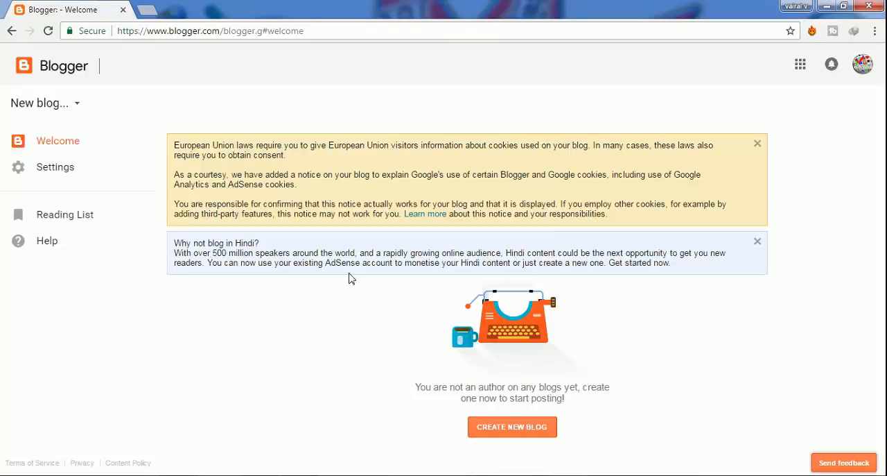
# - Start a new blog titled "viral" and try the address viral.blogspot.com
pyautogui.click(524, 429)
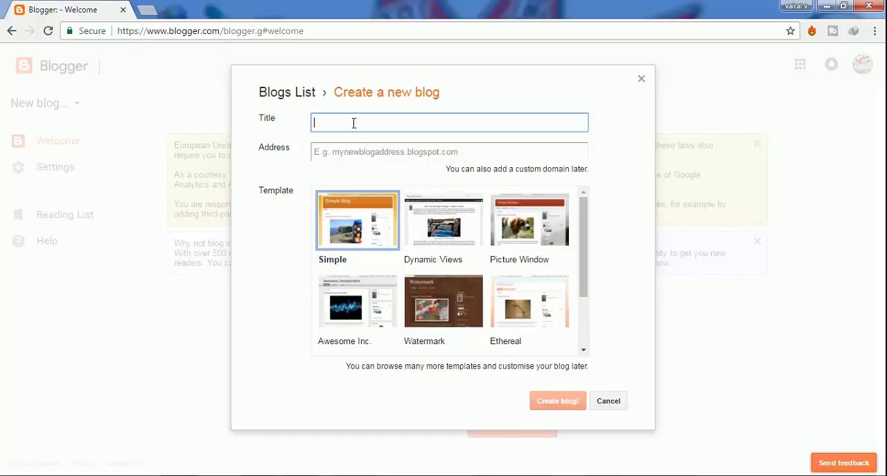
pyautogui.write('viral')
pyautogui.click(366, 153)
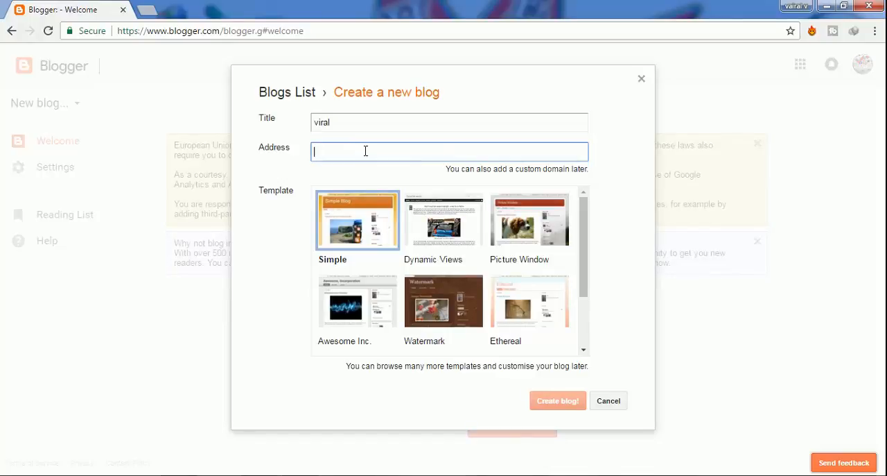
pyautogui.write('vi')
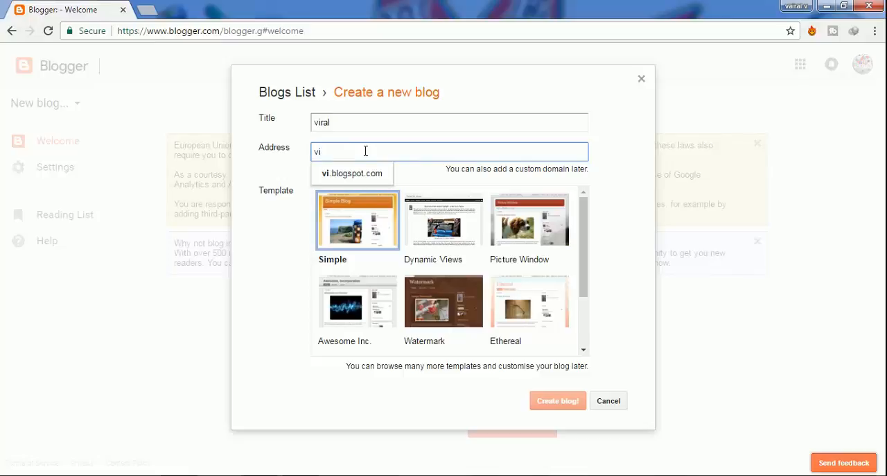
pyautogui.write('ral')
# - Replace the new blog's address with mhazihelp.blogspot.com
pyautogui.click(359, 122)
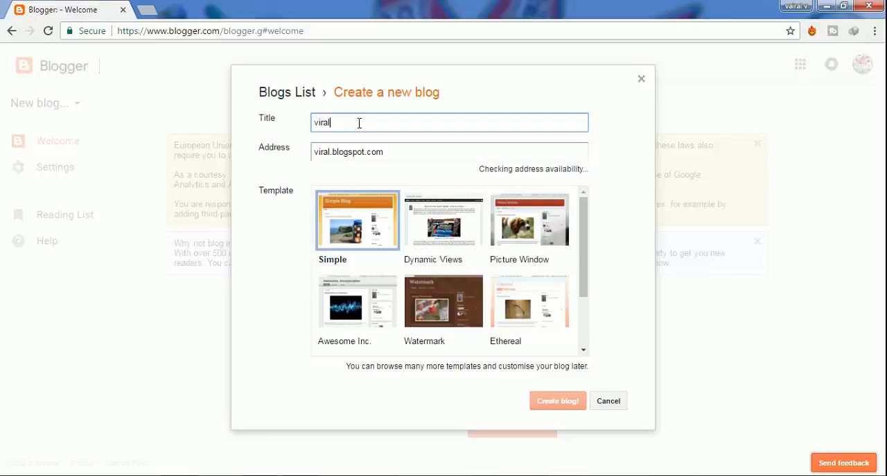
pyautogui.click(334, 151)
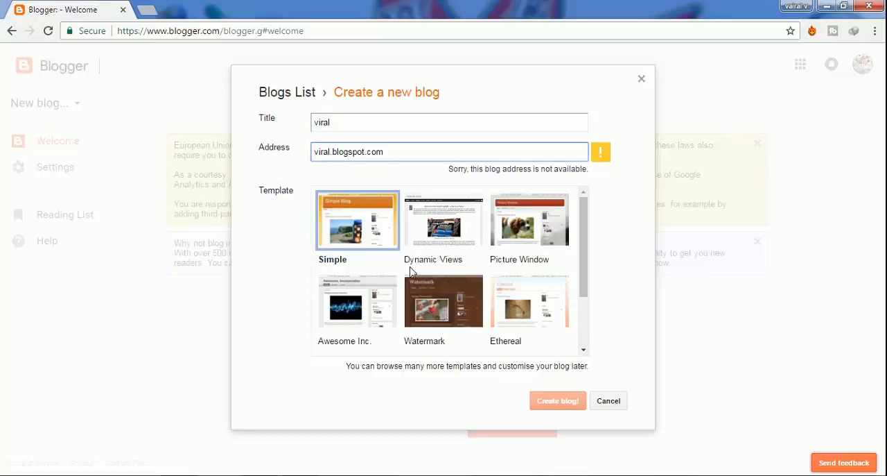
pyautogui.write('v')
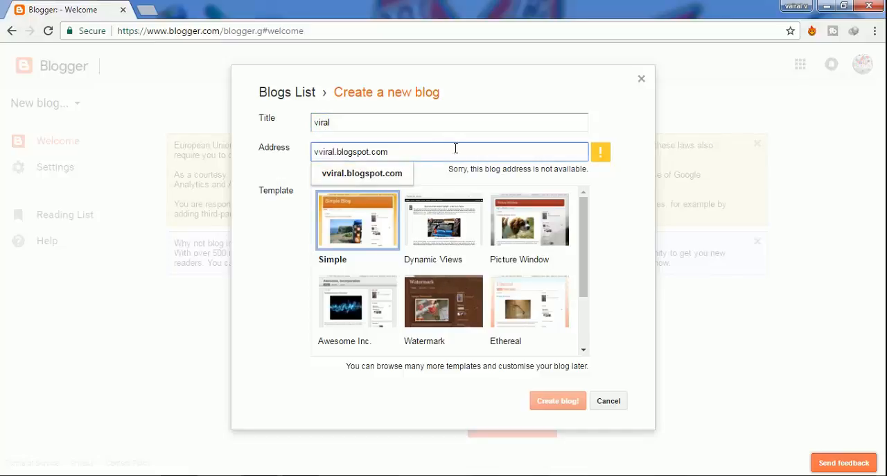
pyautogui.moveTo(455, 147); pyautogui.dragTo(327, 155)
pyautogui.press('BackSpace')
pyautogui.press('BackSpace')
pyautogui.press('BackSpace')
pyautogui.press('BackSpace')
pyautogui.press('BackSpace')
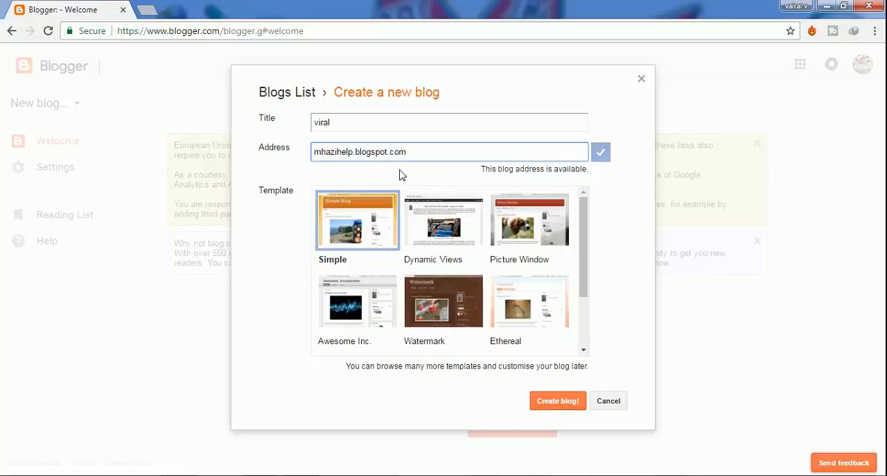
pyautogui.tripleClick(438, 150)
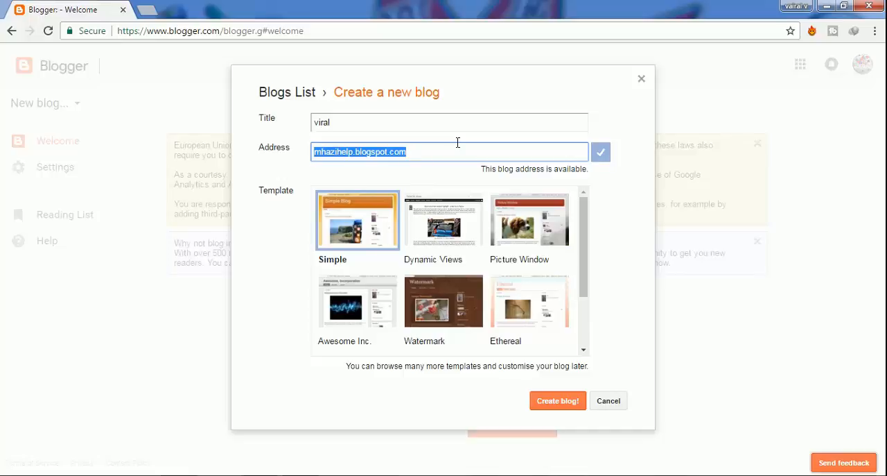
pyautogui.click(429, 150)
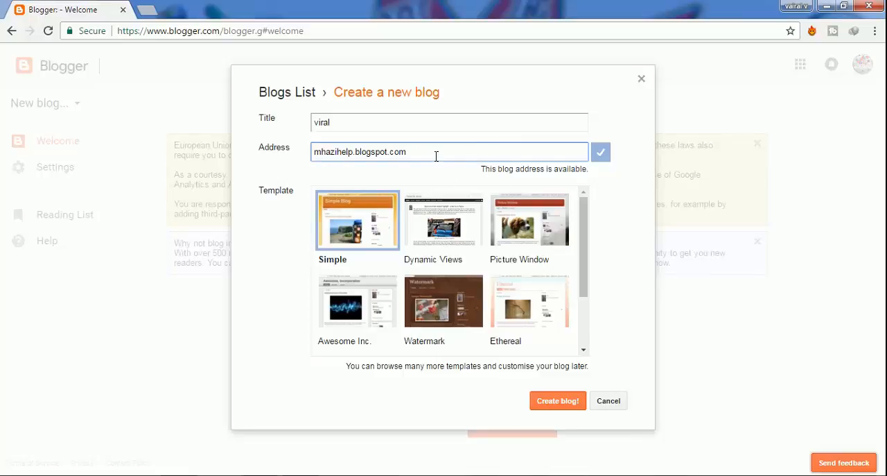
# - Choose the Watermark template for the new blog and create the blog
pyautogui.click(339, 222)
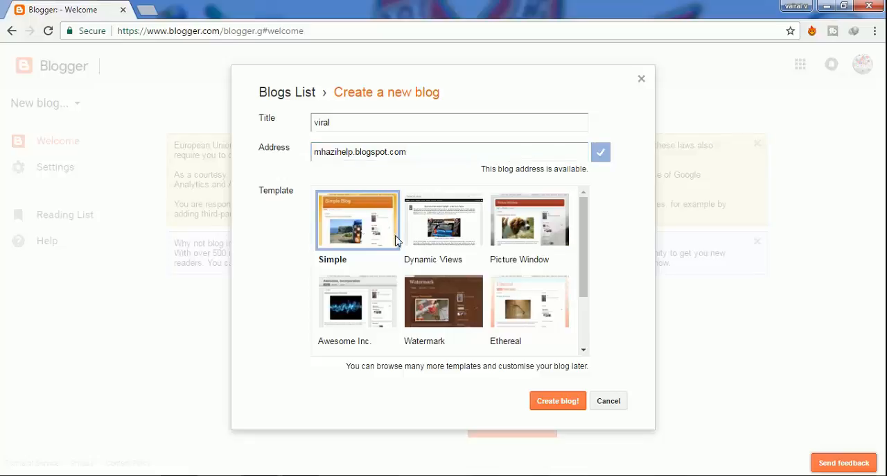
pyautogui.moveTo(586, 242); pyautogui.dragTo(583, 315)
pyautogui.scroll(2, 582, 315)
pyautogui.click(438, 312)
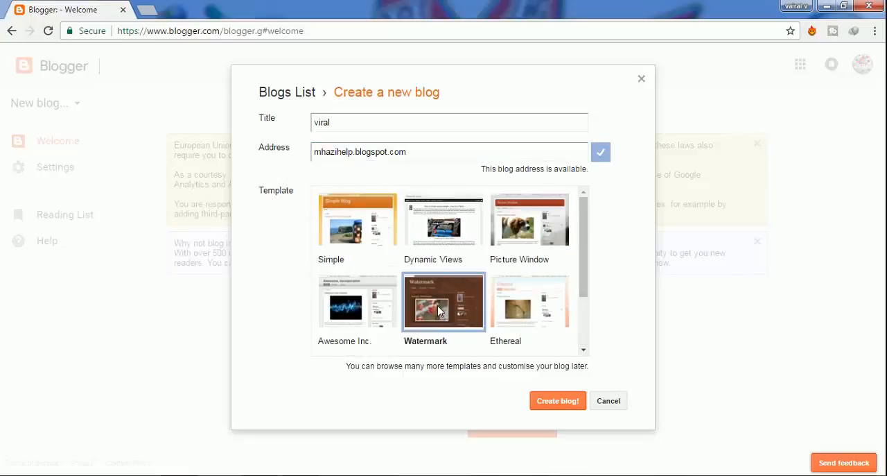
pyautogui.click(557, 405)
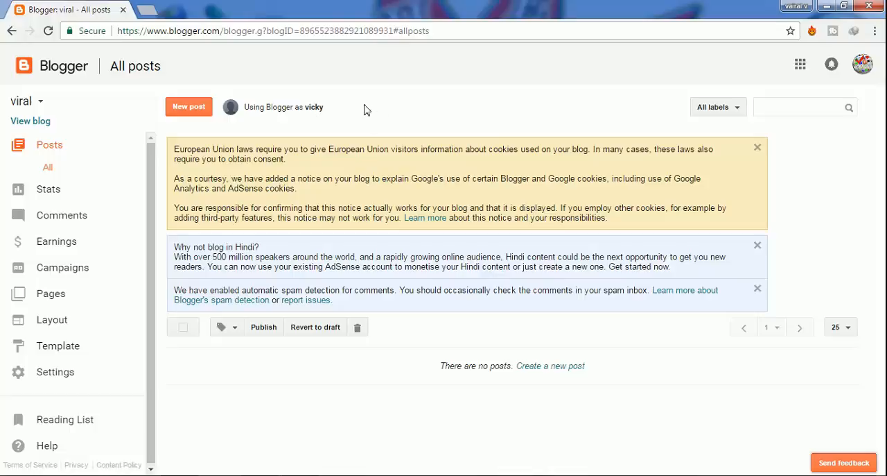
# - View the new blog's public page, check its title, and return to the Blogger dashboard
pyautogui.moveTo(362, 110); pyautogui.dragTo(244, 109)
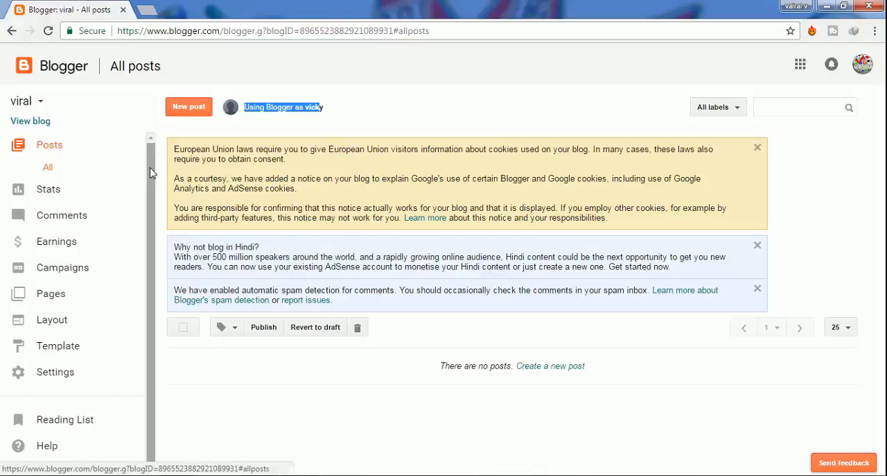
pyautogui.click(25, 126)
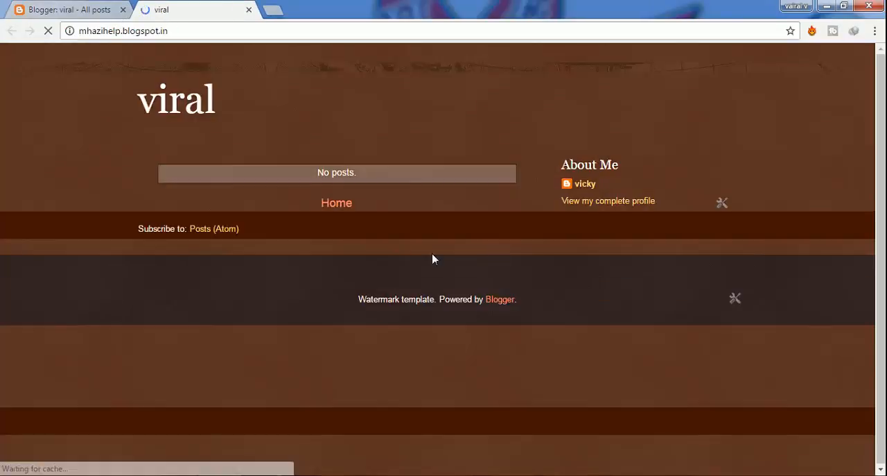
pyautogui.moveTo(157, 98); pyautogui.dragTo(246, 98)
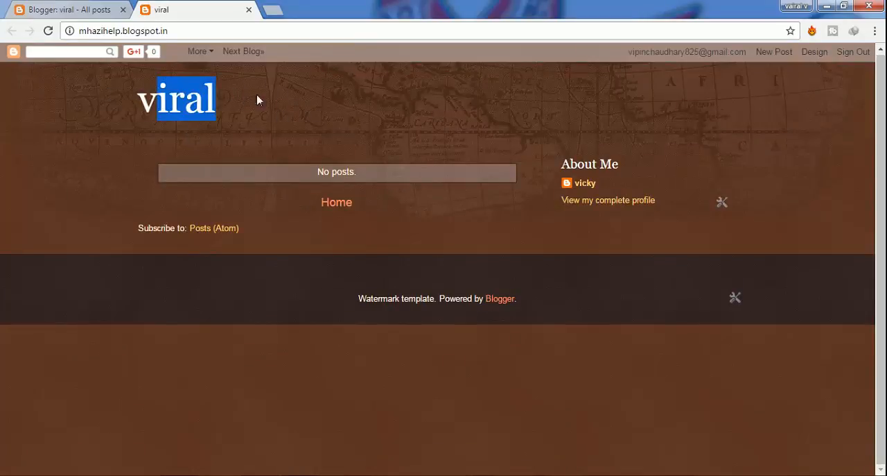
pyautogui.moveTo(239, 97); pyautogui.dragTo(158, 100)
pyautogui.click(76, 10)
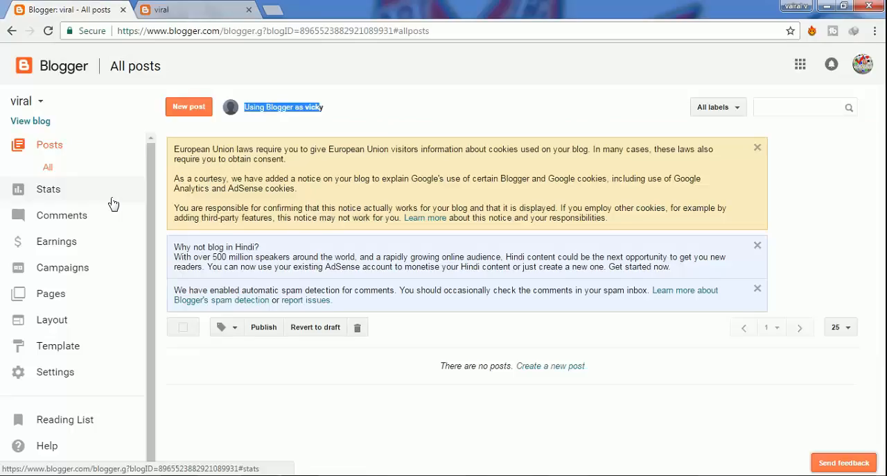
# - Start a new post in the viral blog
pyautogui.click(190, 107)
pyautogui.click(35, 150)
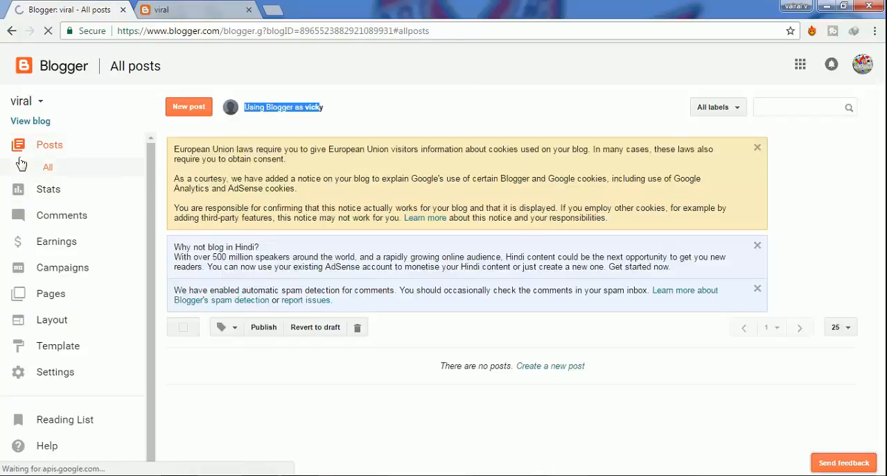
pyautogui.click(189, 106)
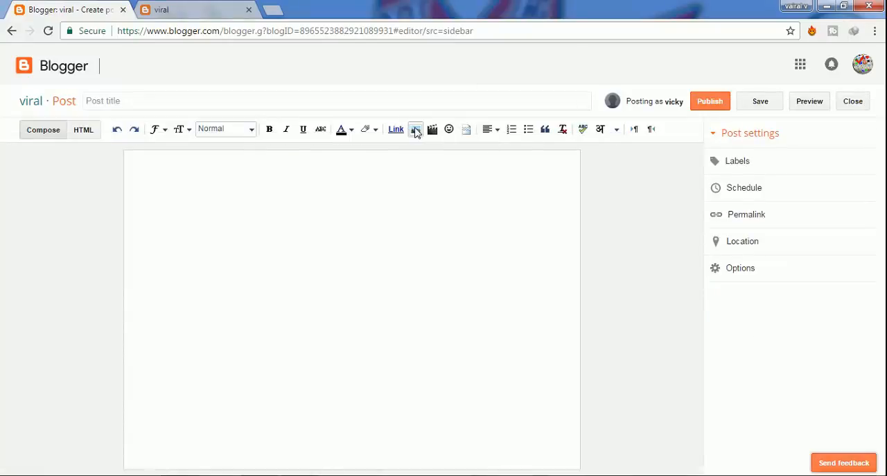
# - Open the dialog for adding images to the new post
pyautogui.click(416, 131)
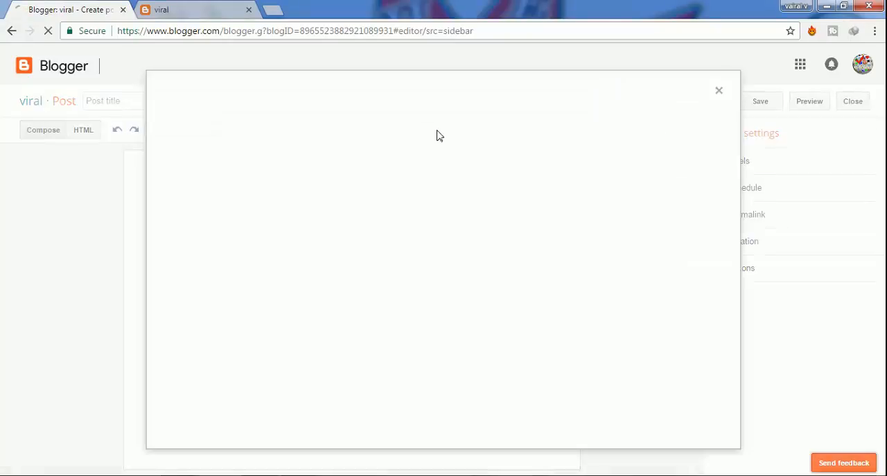
pyautogui.click(718, 91)
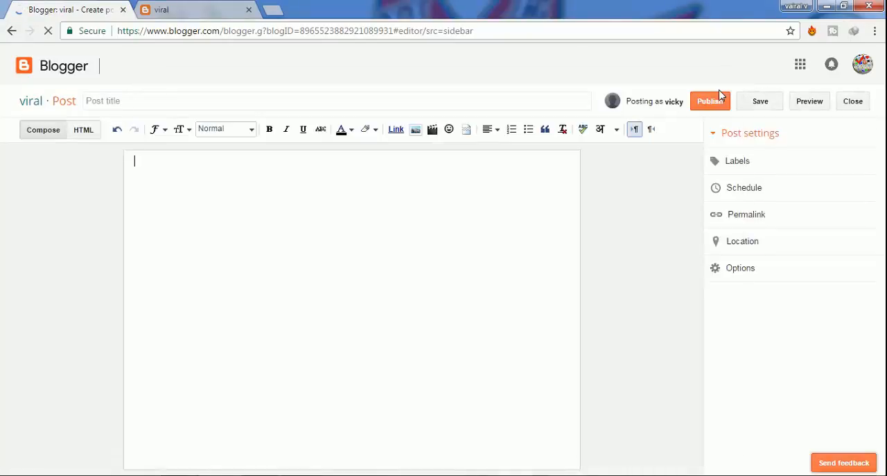
pyautogui.click(416, 132)
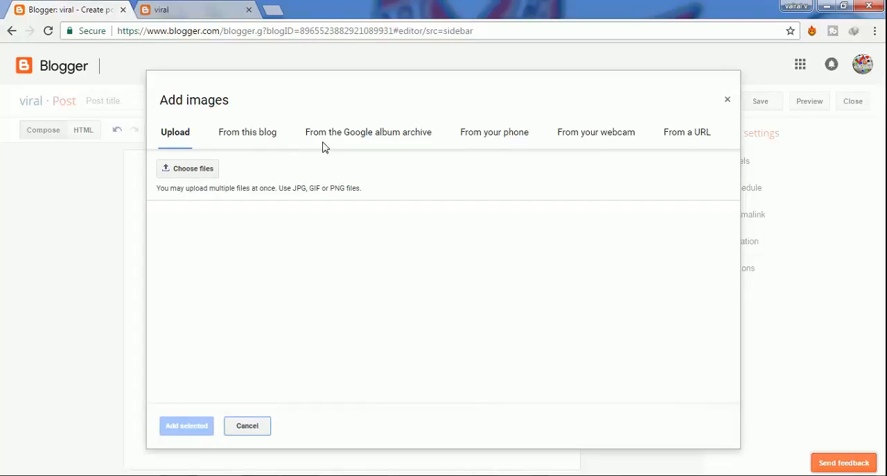
# - Review the available image sources: the Google album archive, phone, webcam and URL
pyautogui.click(396, 133)
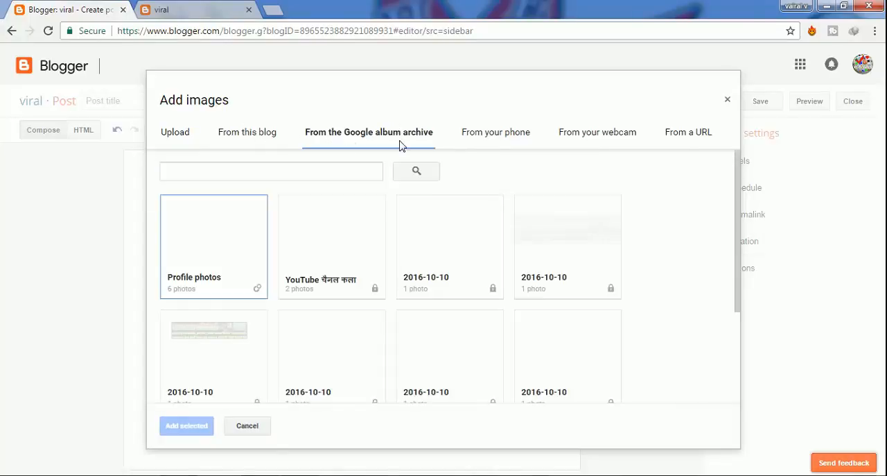
pyautogui.scroll(-2, 460, 294)
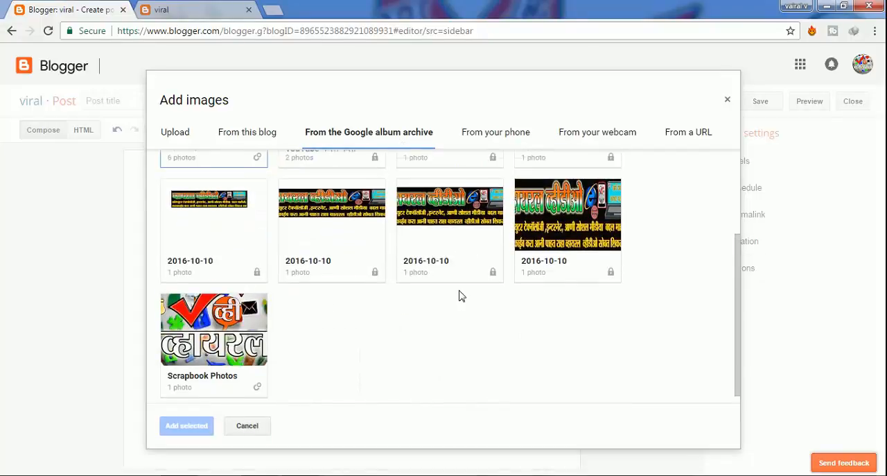
pyautogui.scroll(2, 460, 293)
pyautogui.scroll(-2, 396, 297)
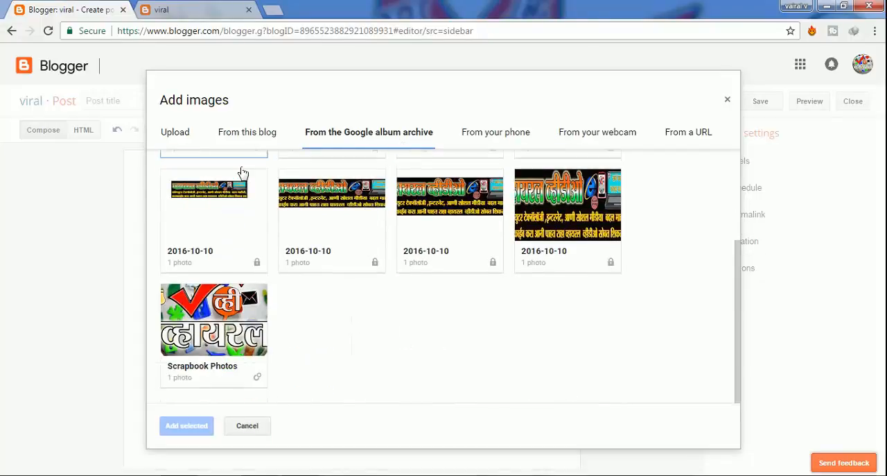
pyautogui.scroll(2, 436, 192)
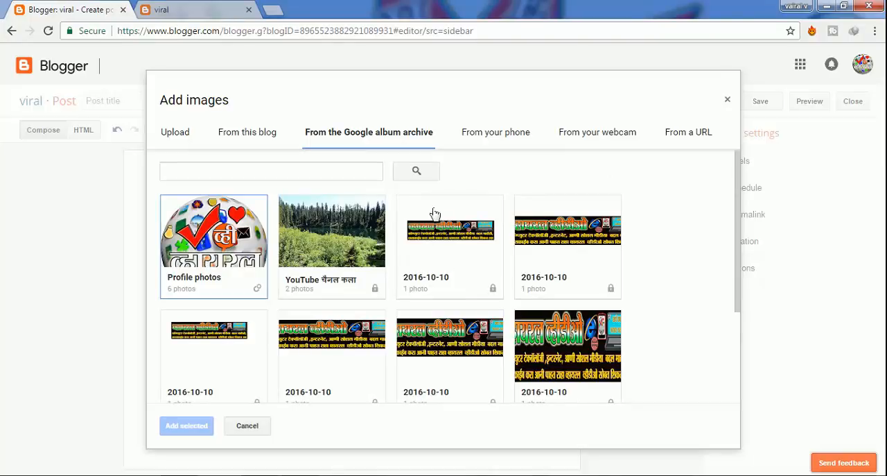
pyautogui.click(491, 141)
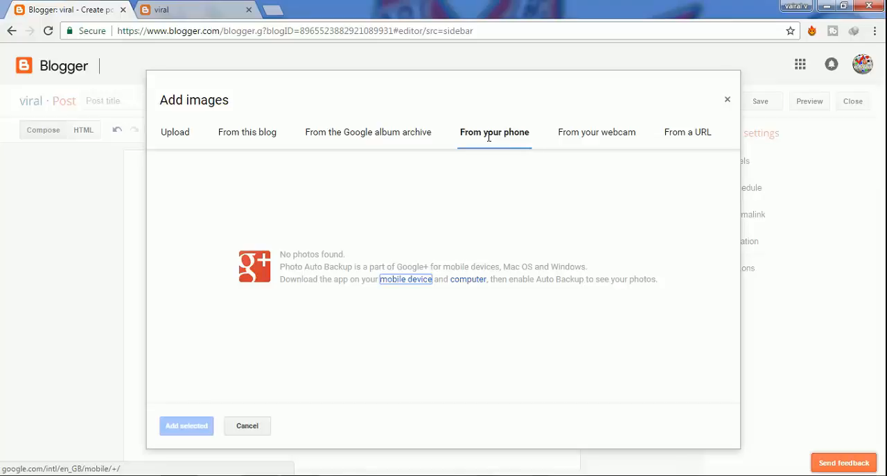
pyautogui.click(601, 142)
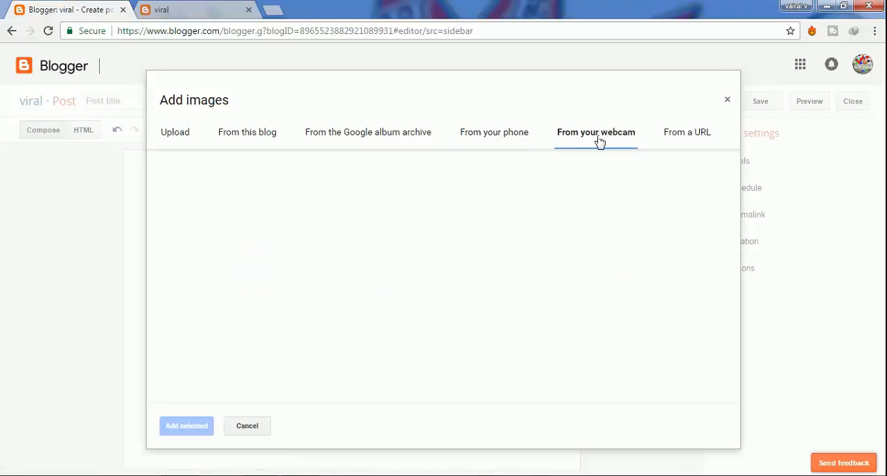
pyautogui.click(688, 131)
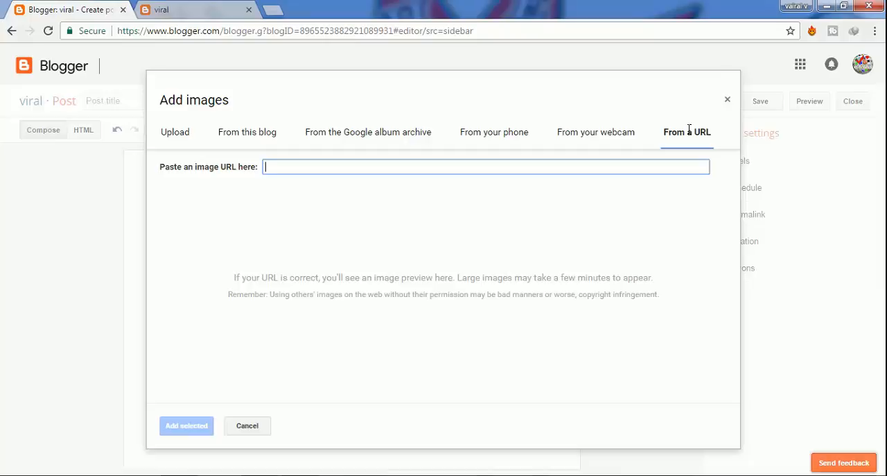
# - Upload the image file "blogs" from the Desktop folder
pyautogui.click(163, 135)
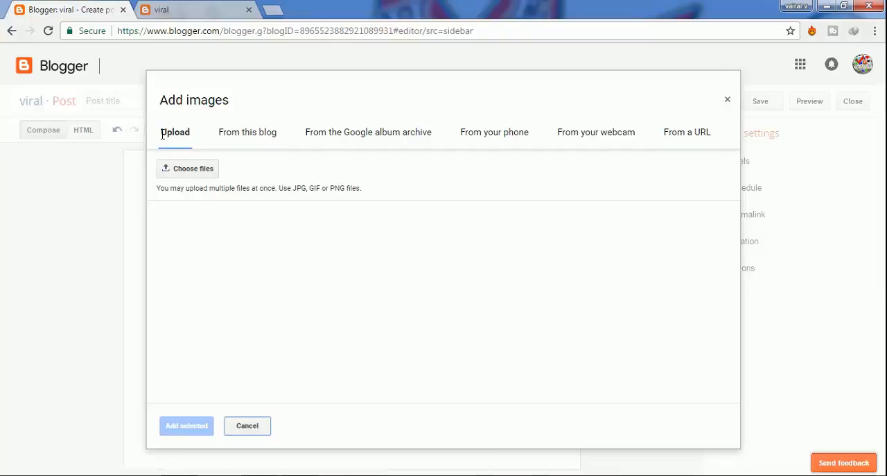
pyautogui.click(185, 174)
pyautogui.press('Escape')
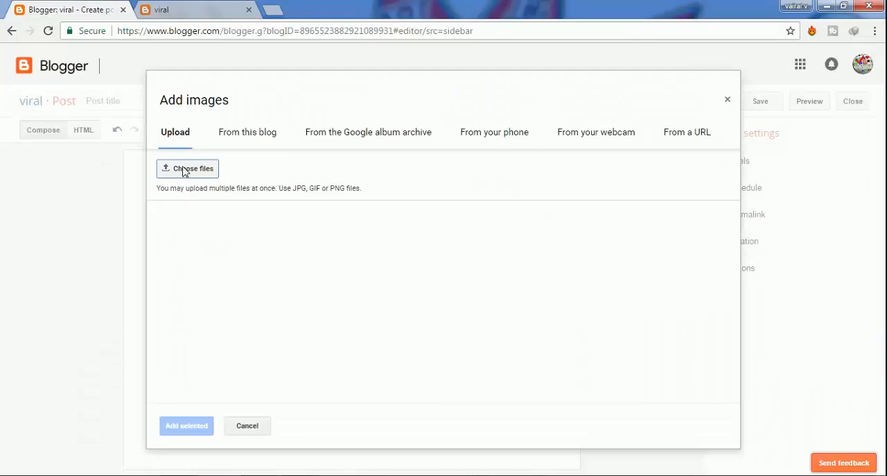
pyautogui.click(193, 175)
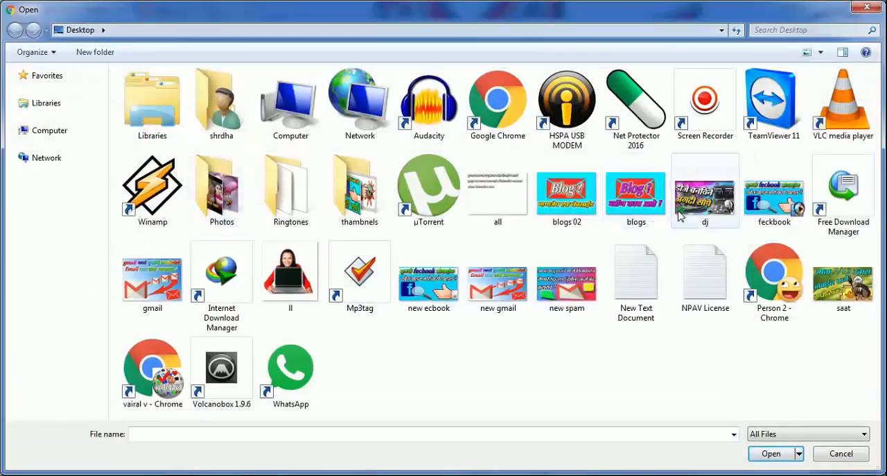
pyautogui.click(578, 215)
pyautogui.click(616, 211)
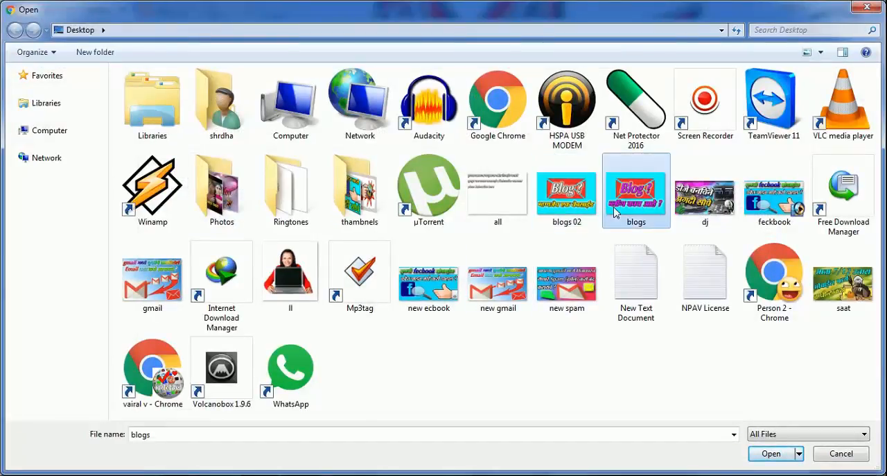
pyautogui.click(771, 453)
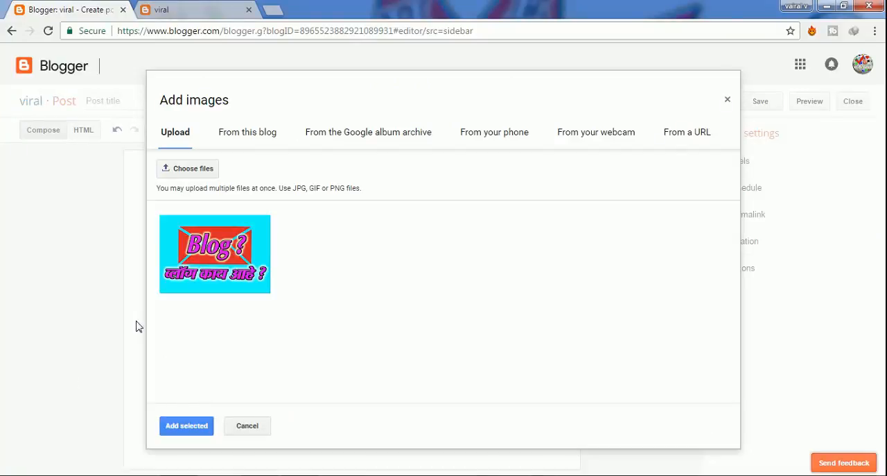
# - Insert the uploaded Blog image into the post and select it in the post body
pyautogui.click(201, 252)
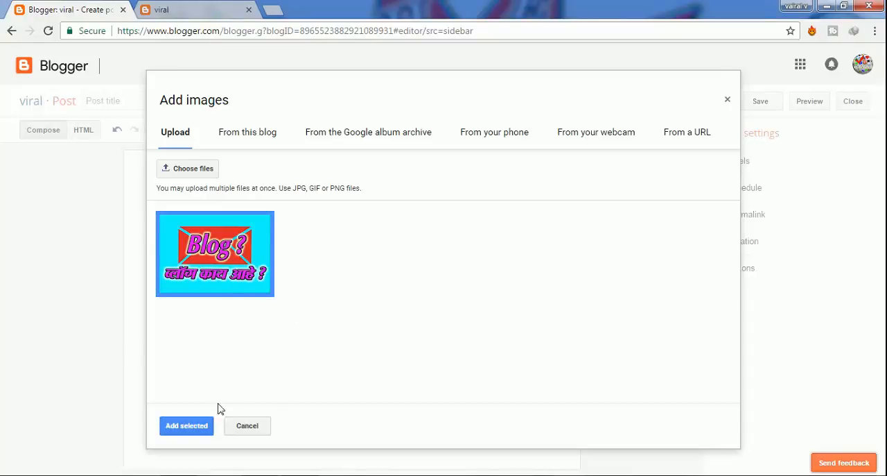
pyautogui.click(188, 426)
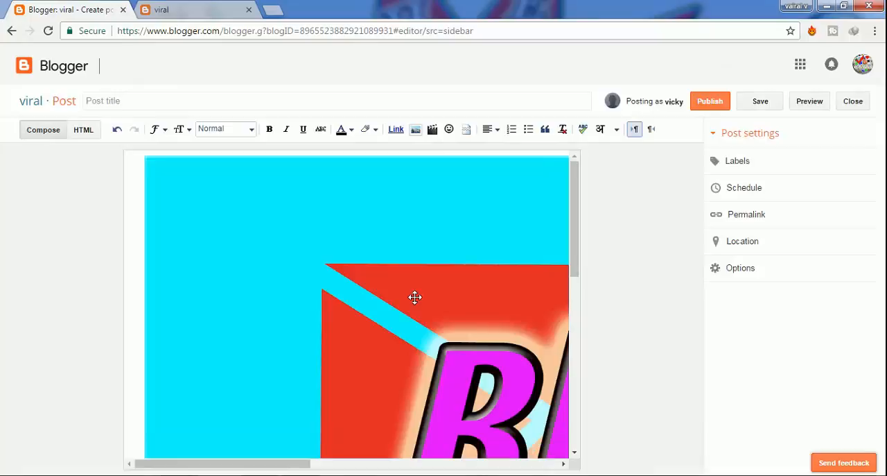
pyautogui.scroll(-7, 417, 312)
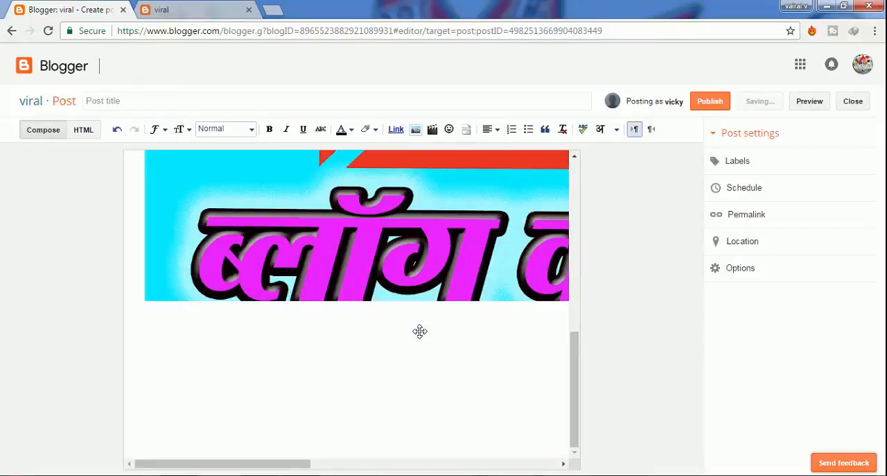
pyautogui.click(382, 252)
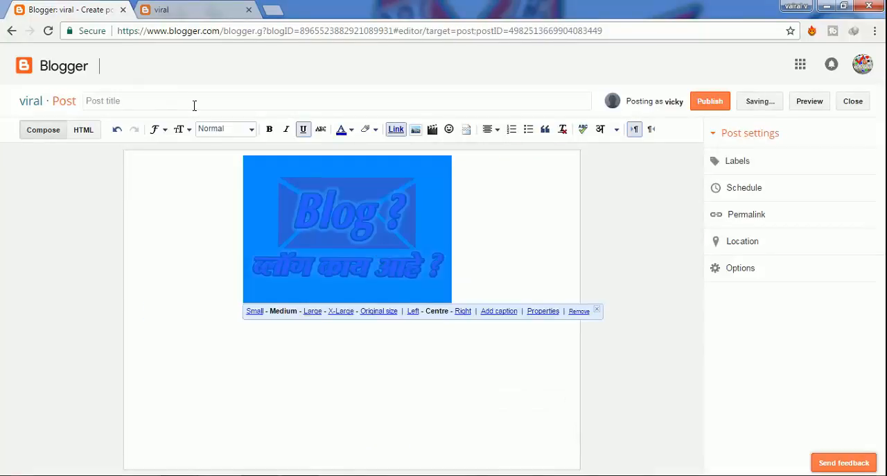
# - Title the post "What Is Blogs ?"
pyautogui.click(195, 104)
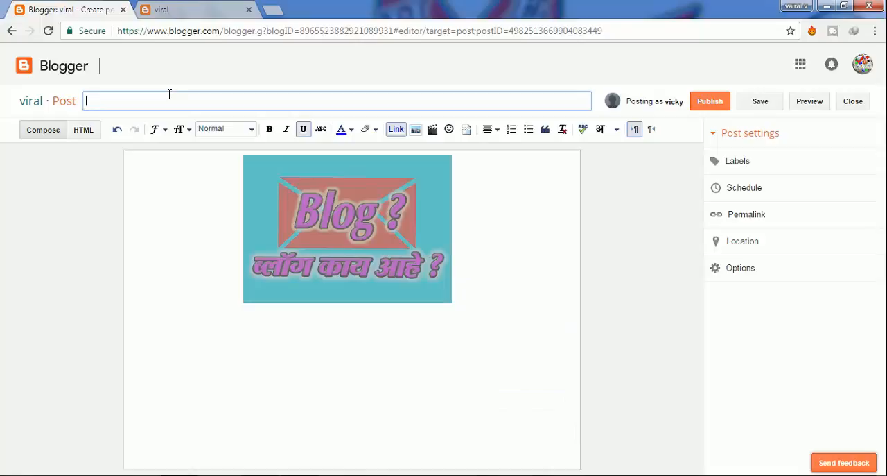
pyautogui.write('What Is Blogs ?')
pyautogui.click(216, 202)
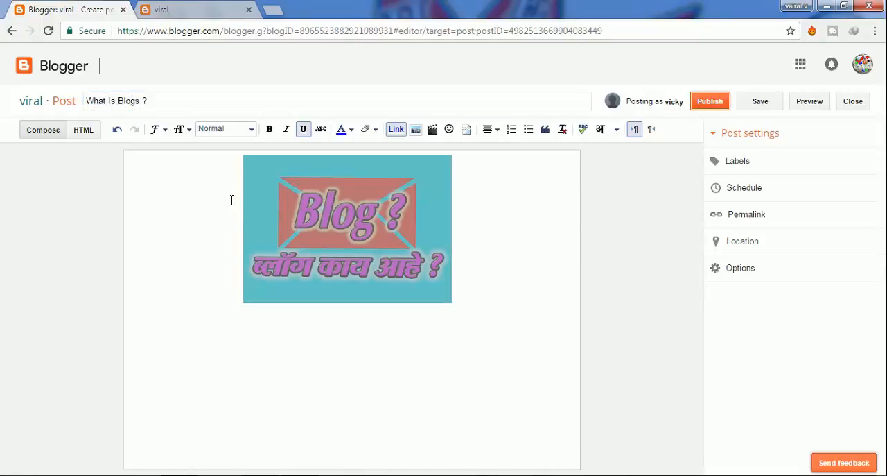
# - Begin the post text below the image with "नमस्कार ऑलहेल्पईन मराठी मध्ये आपले स्वागत आहे आपन अजुनही आमचे व"
pyautogui.click(269, 256)
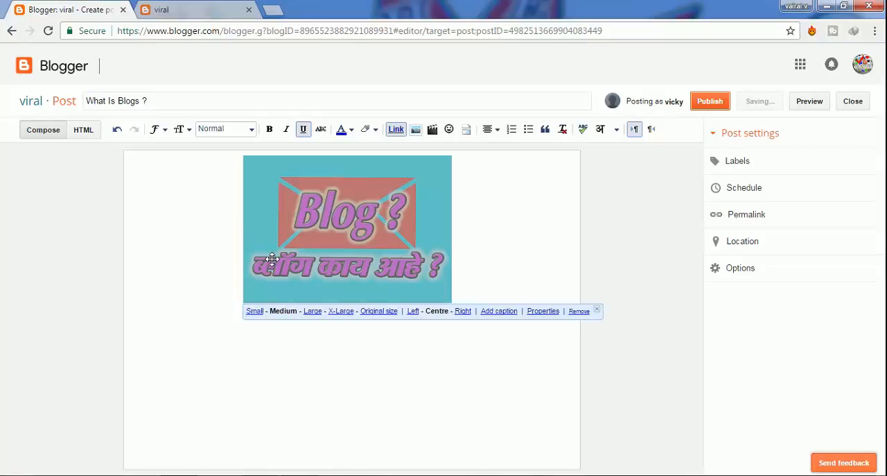
pyautogui.click(262, 349)
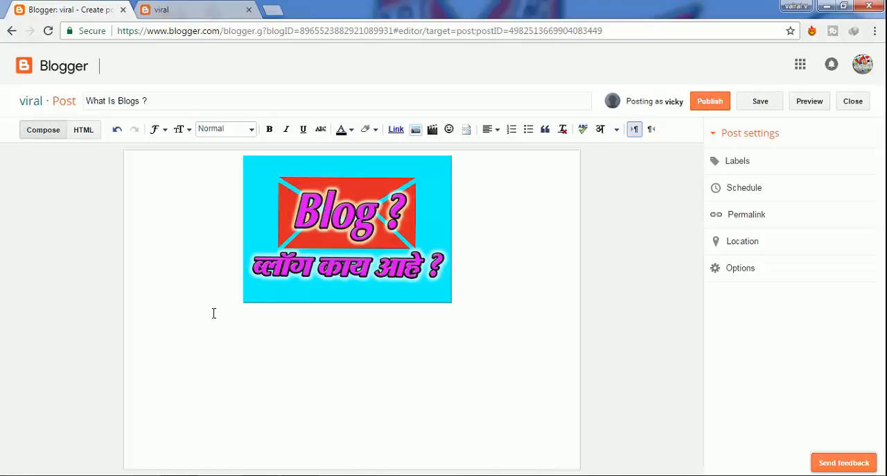
pyautogui.write('नमस्कार ऑल ह')
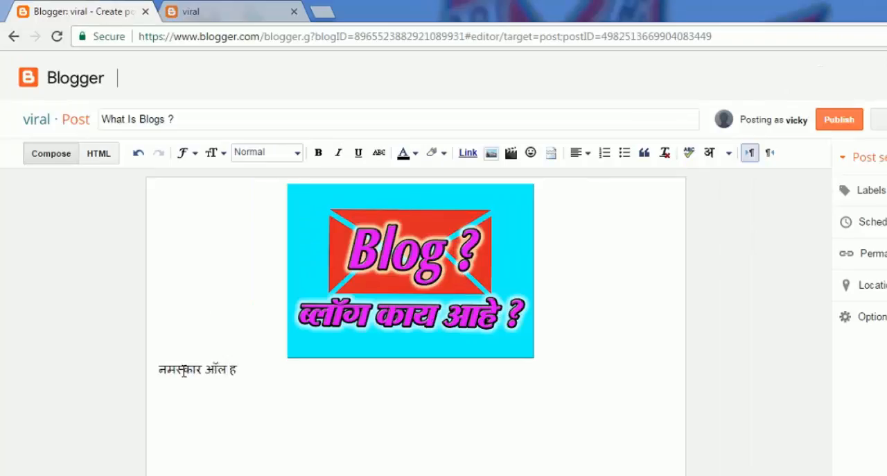
pyautogui.write('ेल्पईन मराठी मध्ये आपले स्वाग')
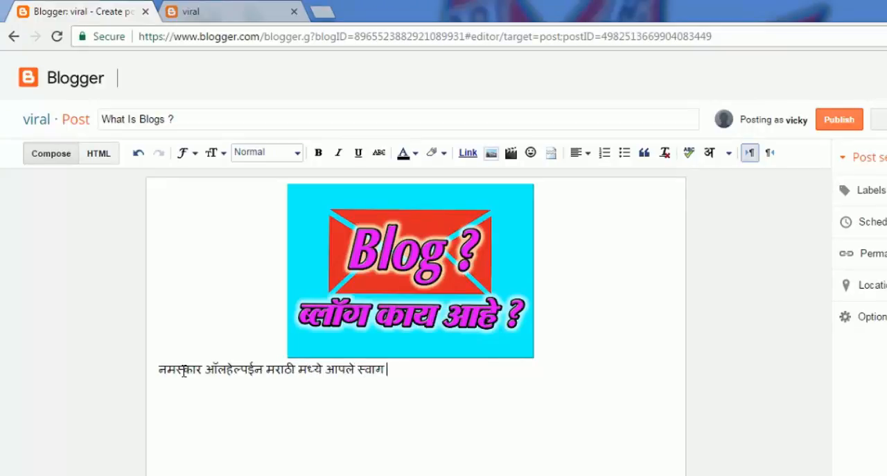
pyautogui.write('त आहे आपन अजुन')
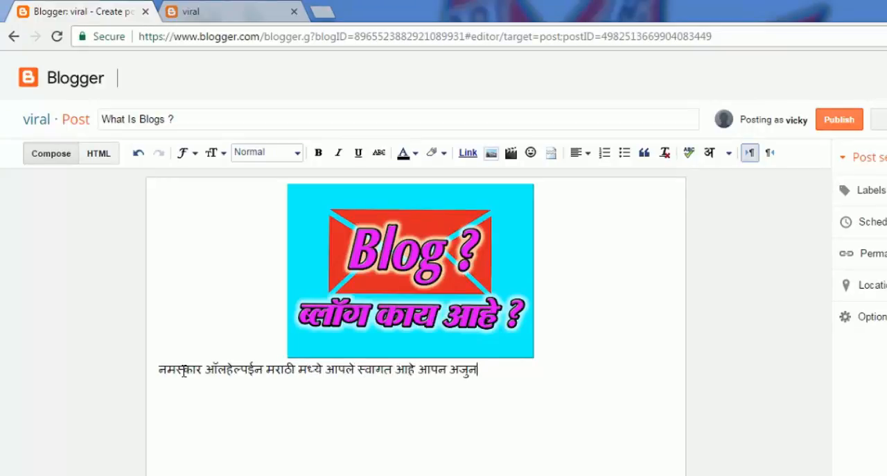
pyautogui.write('ही आमचे व तुमचे ऑलहेल्पईन मराठी यु')
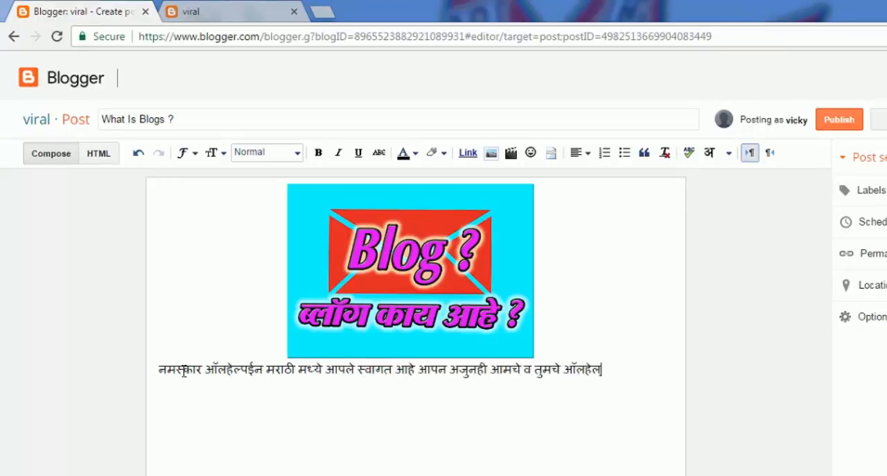
pyautogui.write('ट्युब चा')
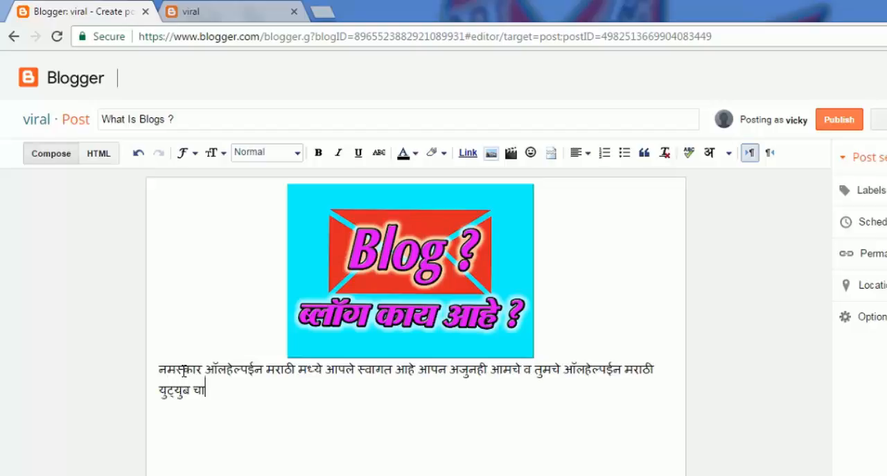
pyautogui.write('यनल बस्सब्सक्राईब केले')
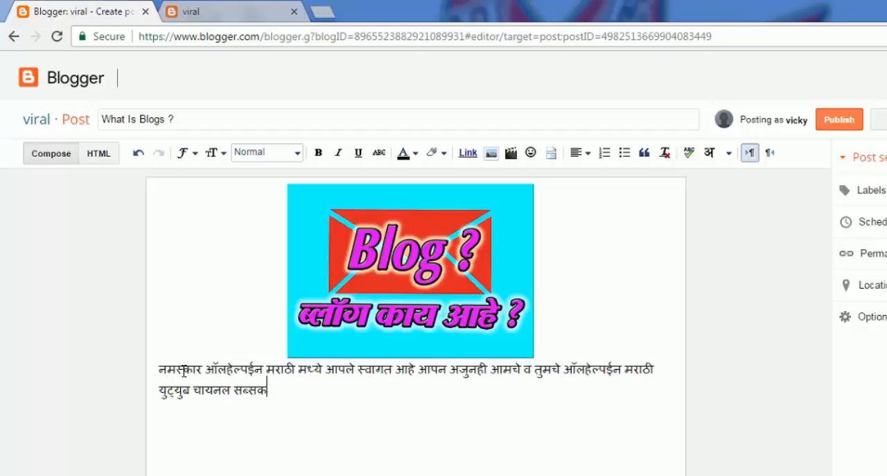
pyautogui.write('ले नसतील')
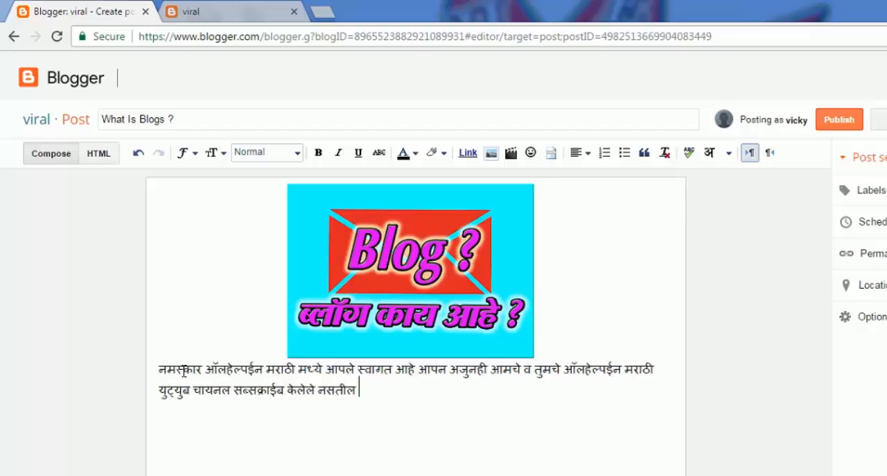
pyautogui.write(' तर प्लीज कसब्स')
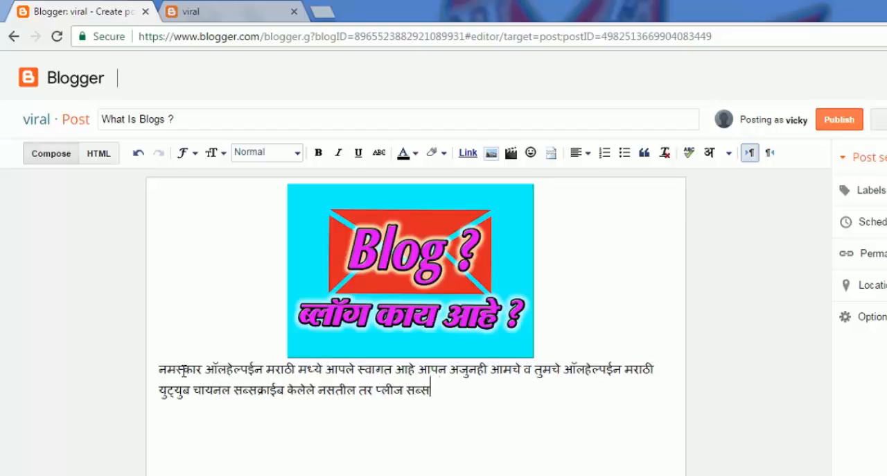
pyautogui.write('क्राईब करा कारण आम्ही आपल्या')
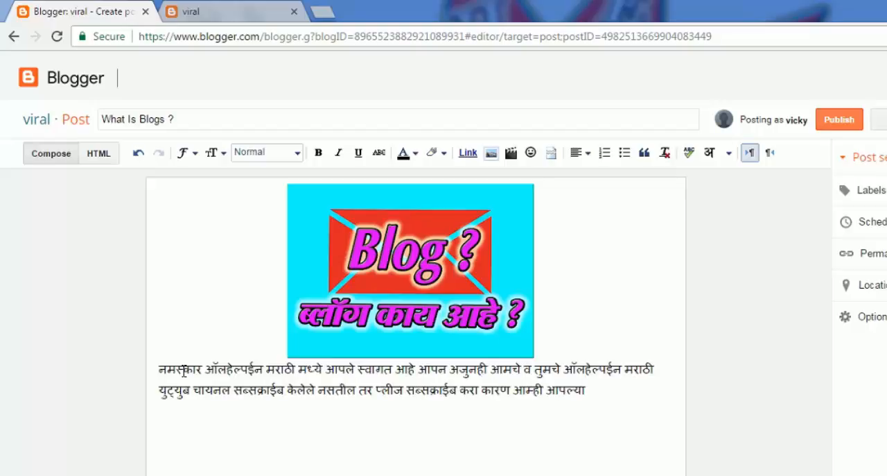
pyautogui.write('करीता दररोज कॉपय्')
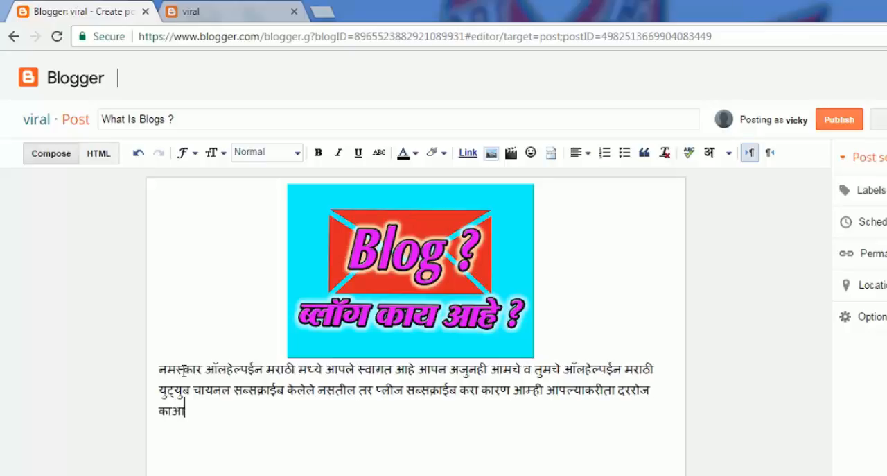
pyautogui.write('ुटर.इंटरनेट')
pyautogui.write(' टेक्नॉलॉजी याच')
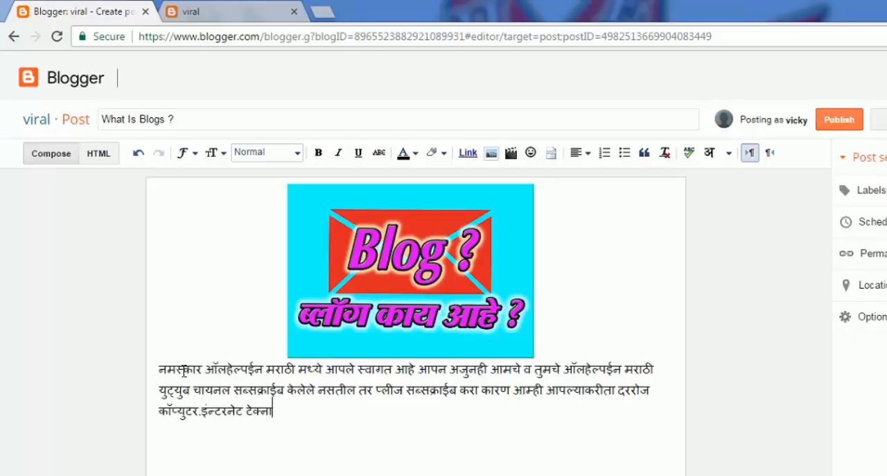
pyautogui.write('्या रिले')
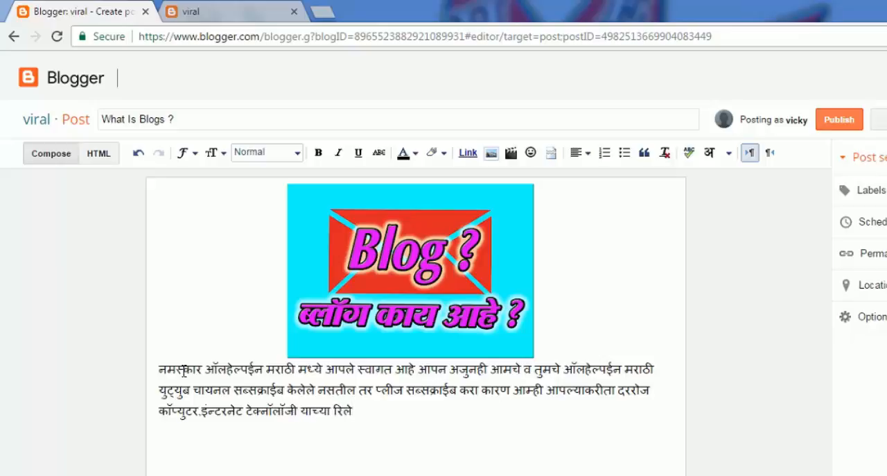
pyautogui.write('टेड एक व्हीडीओ अपलोड कर')
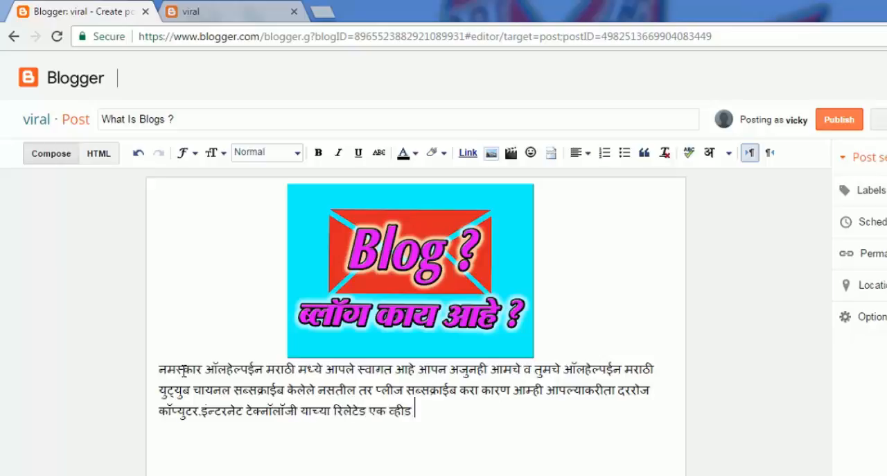
pyautogui.write('तोच आपन सब्सक')
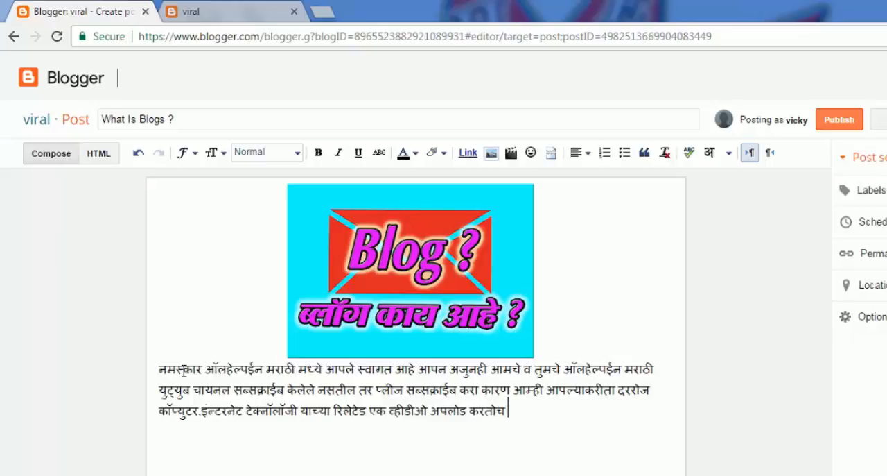
pyautogui.write('्राईब करायला विसरु नका धन्यवाद')
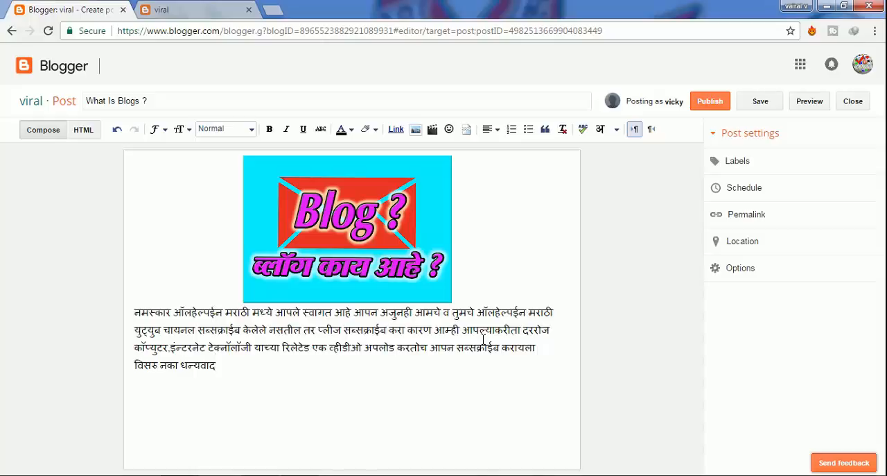
# - Open the post's label settings for entry
pyautogui.click(736, 161)
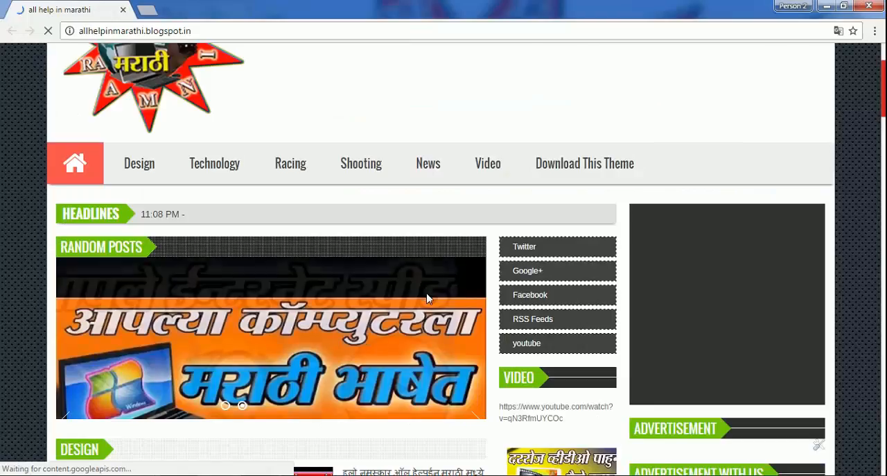
# - Examine how posts are grouped into category sections such as Design and Technology on the allhelpinmarathi.blogspot.in sample blog, and put its window away
pyautogui.scroll(-2, 234, 229)
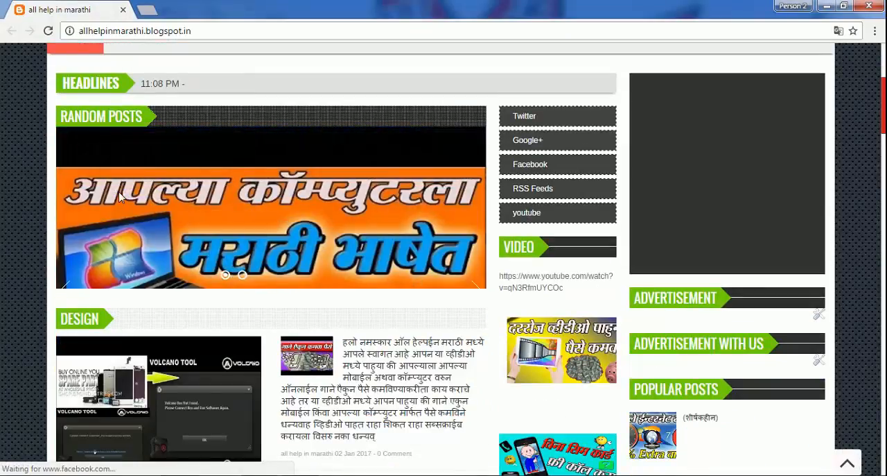
pyautogui.scroll(-6, 138, 340)
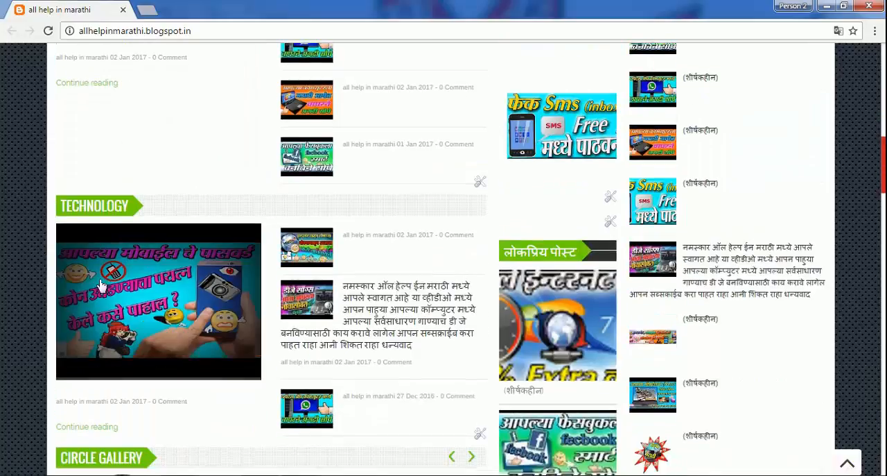
pyautogui.scroll(-5, 212, 228)
pyautogui.scroll(1, 190, 240)
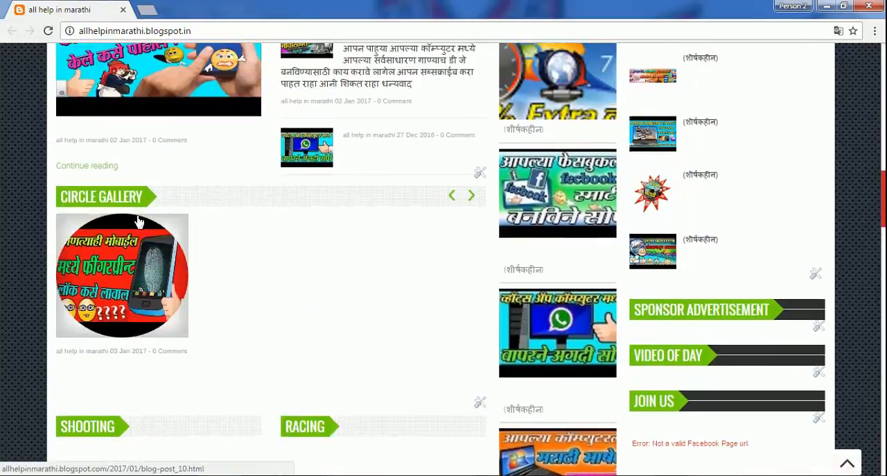
pyautogui.scroll(2, 139, 220)
pyautogui.scroll(-3, 579, 202)
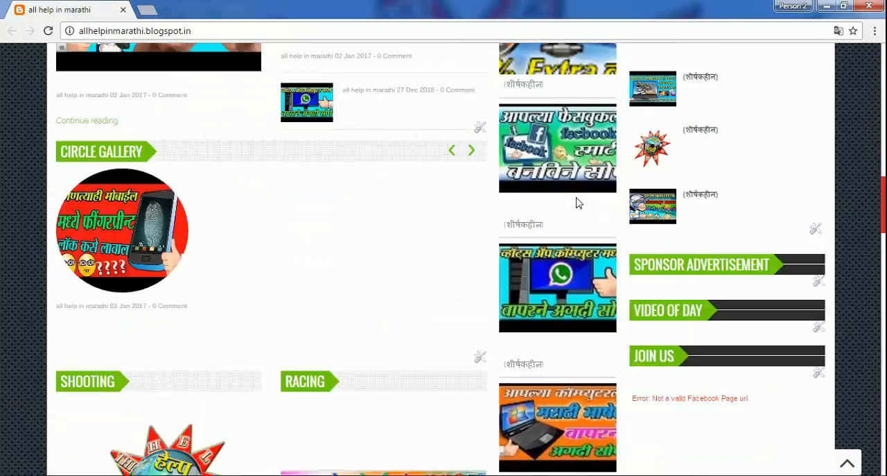
pyautogui.scroll(-4, 579, 202)
pyautogui.scroll(-6, 386, 282)
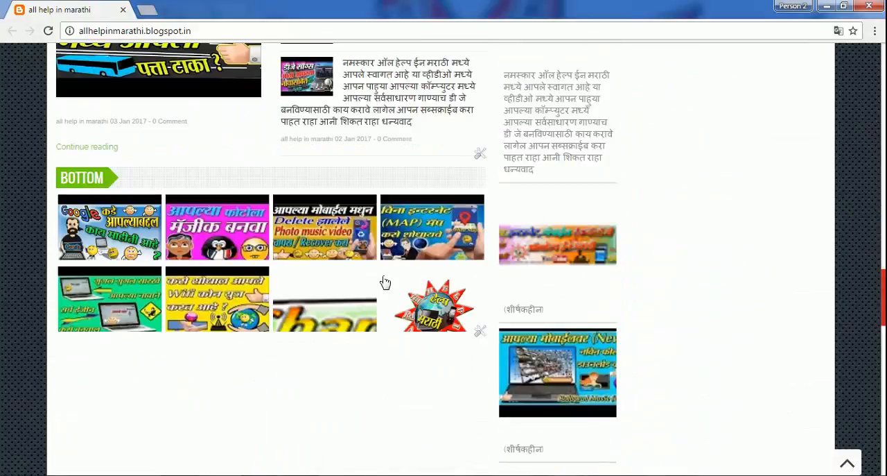
pyautogui.scroll(2, 386, 283)
pyautogui.scroll(15, 377, 279)
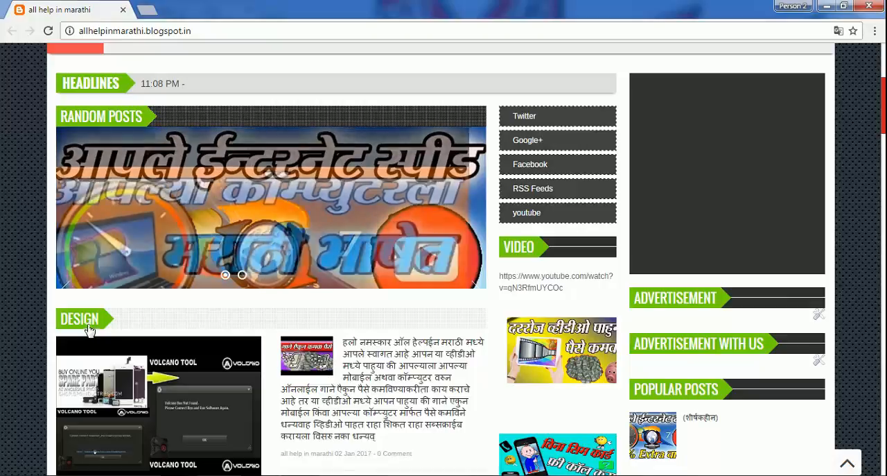
pyautogui.scroll(-3, 98, 326)
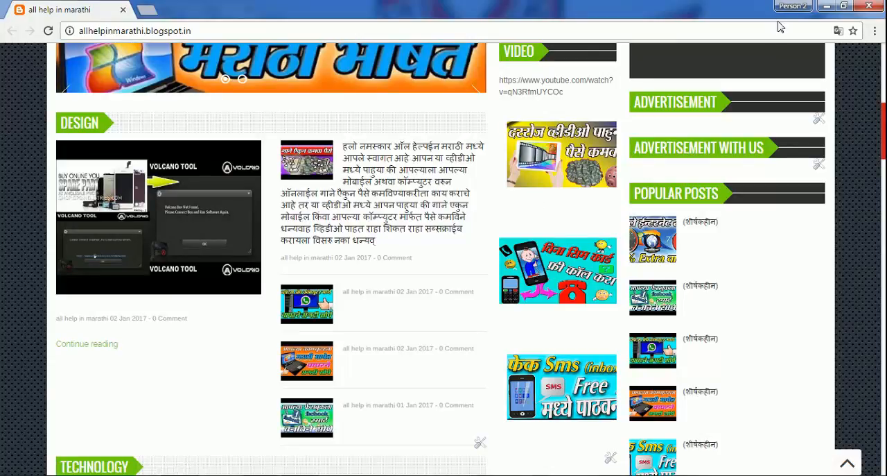
pyautogui.click(828, 7)
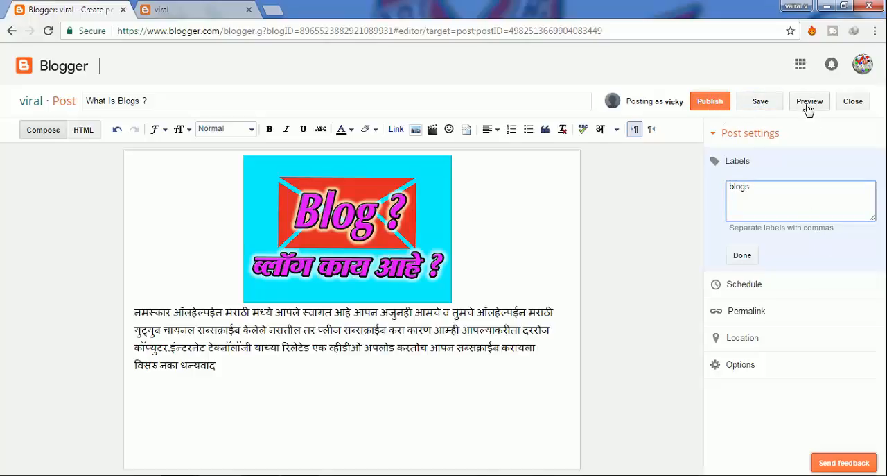
# - Preview the post and check its title, image, text, label and comment area
pyautogui.click(809, 105)
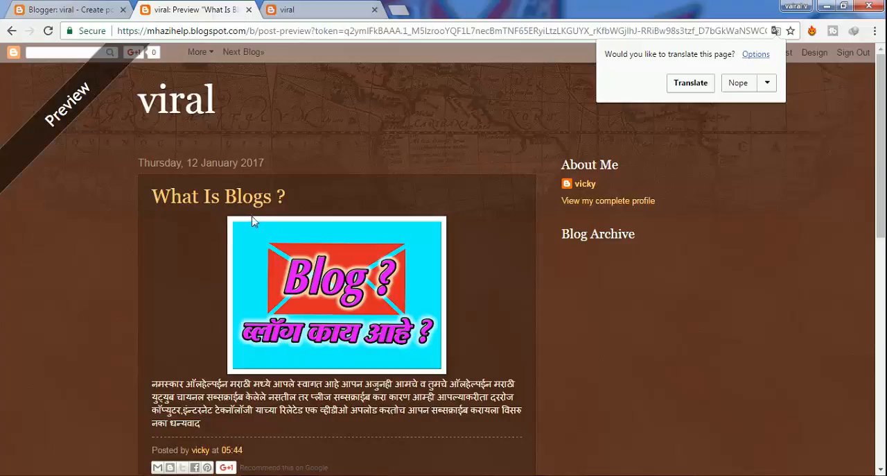
pyautogui.scroll(-1, 336, 316)
pyautogui.scroll(-3, 338, 323)
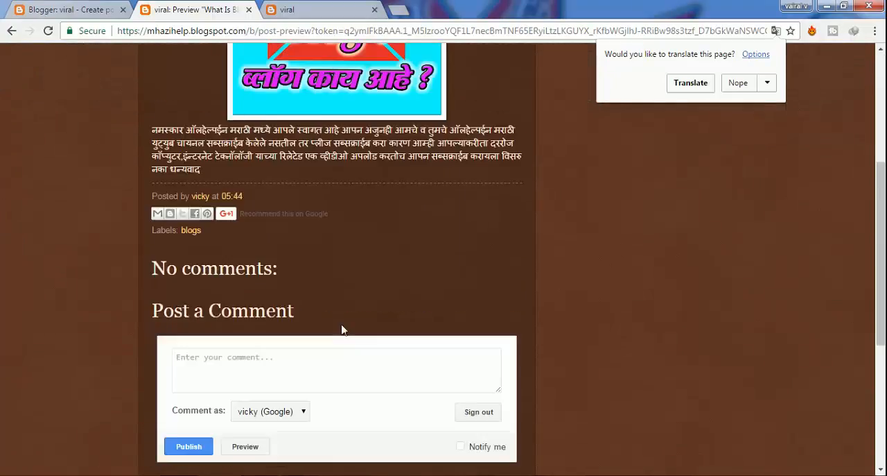
pyautogui.scroll(4, 346, 339)
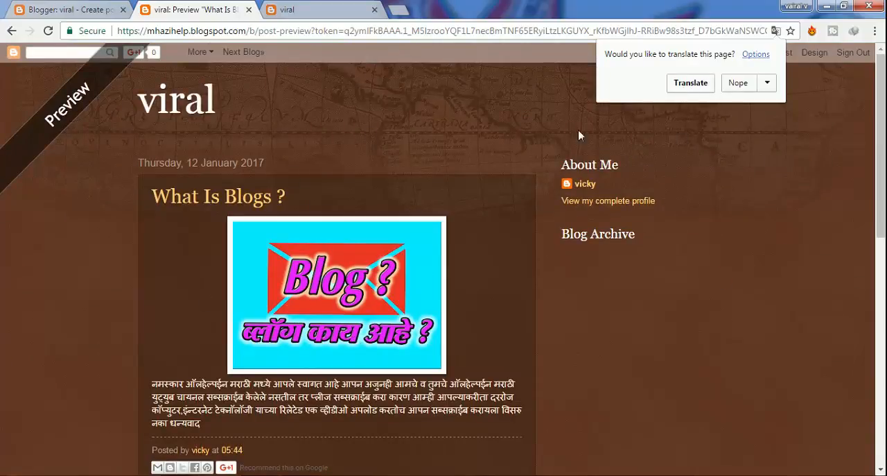
# - Translate the previewed page, check the translated post text, and close the preview
pyautogui.click(688, 85)
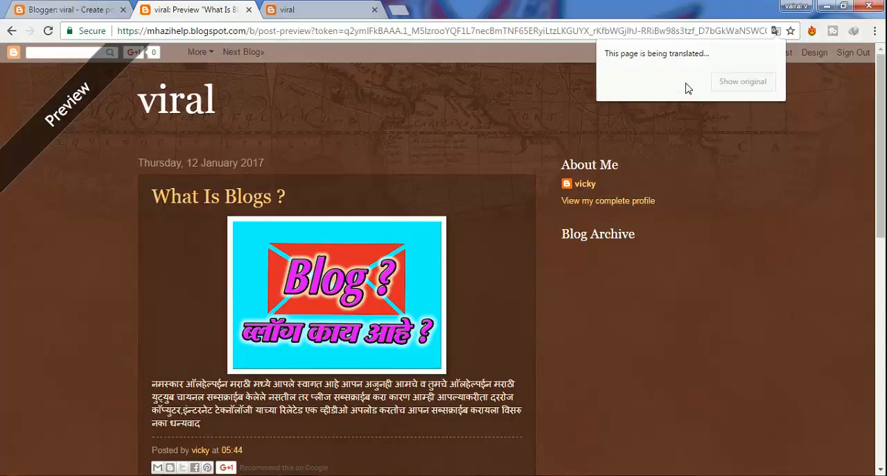
pyautogui.scroll(-2, 348, 333)
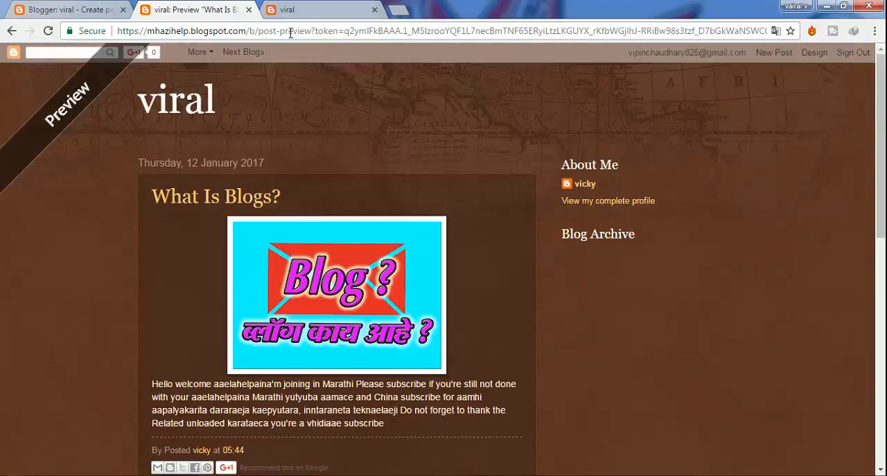
pyautogui.click(295, 11)
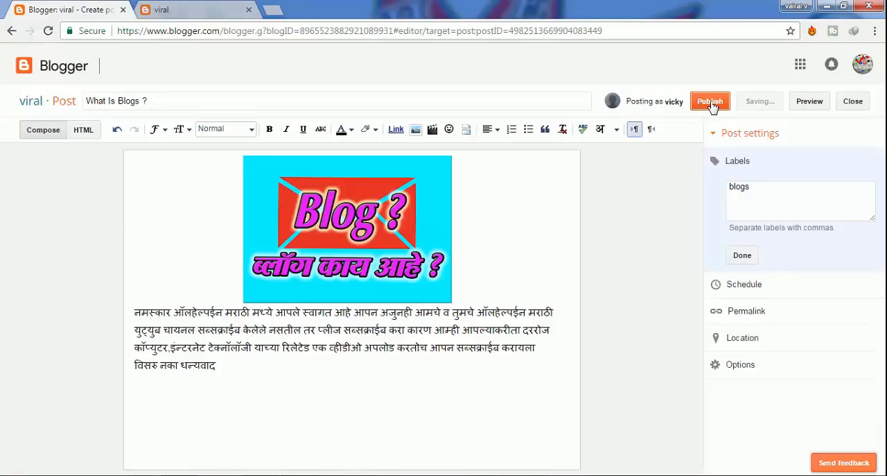
# - Publish the post and reload the live viral blog
pyautogui.click(710, 103)
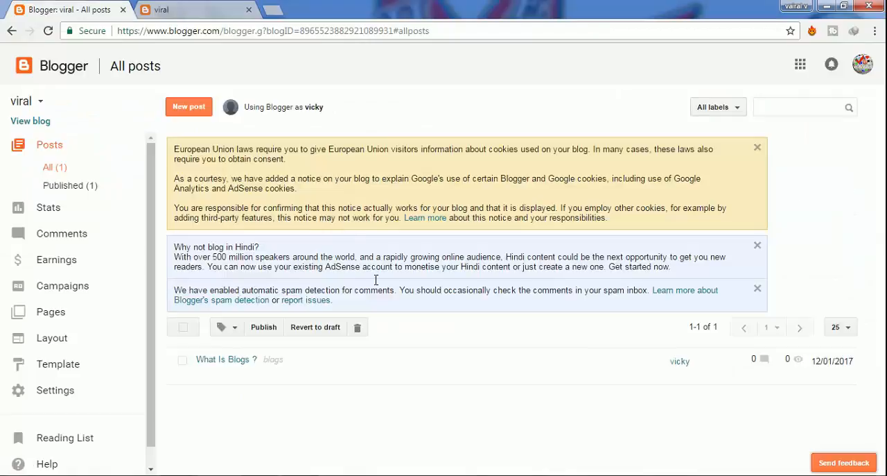
pyautogui.click(169, 12)
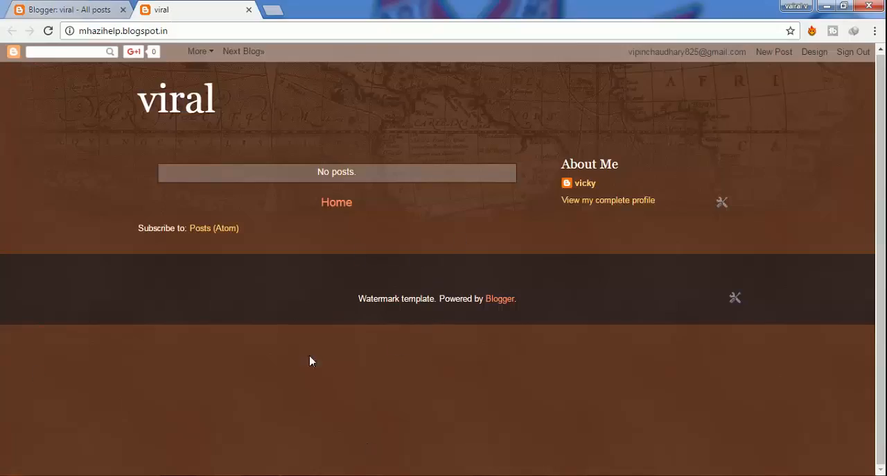
pyautogui.click(48, 31)
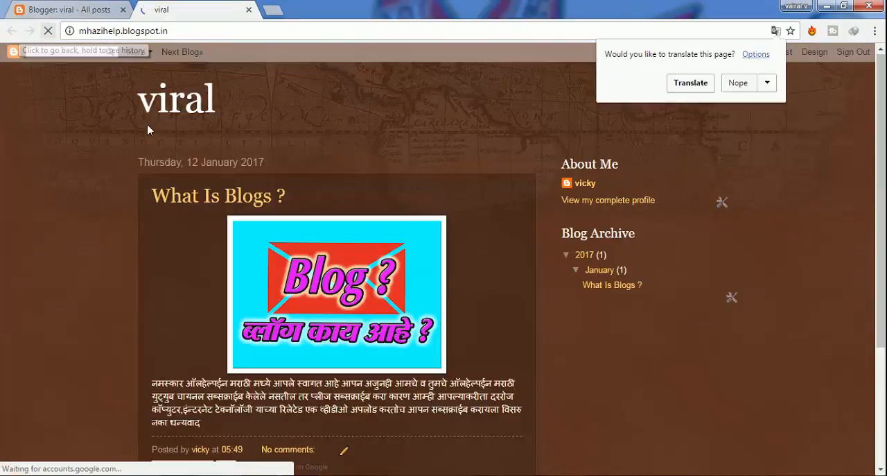
# - Examine the published "What Is Blogs ?" post on the live blog, from its title and image down to its label and the page footer
pyautogui.scroll(-3, 409, 292)
pyautogui.scroll(3, 408, 291)
pyautogui.scroll(-3, 538, 308)
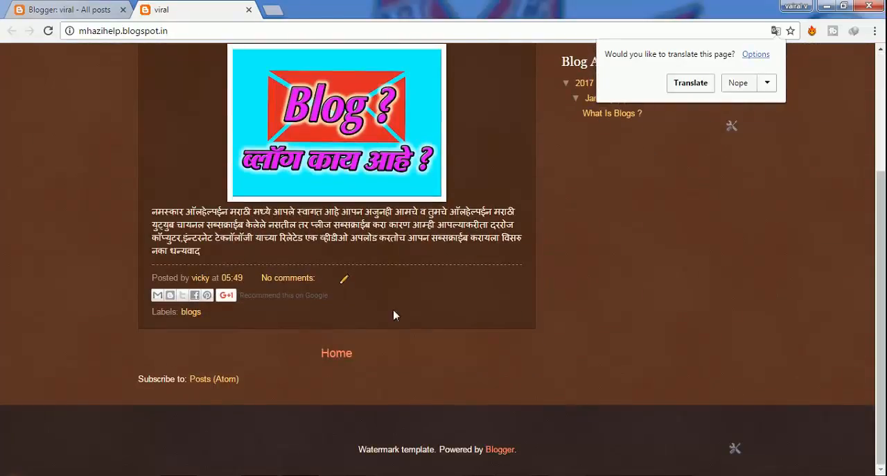
pyautogui.scroll(3, 394, 315)
pyautogui.scroll(-3, 394, 315)
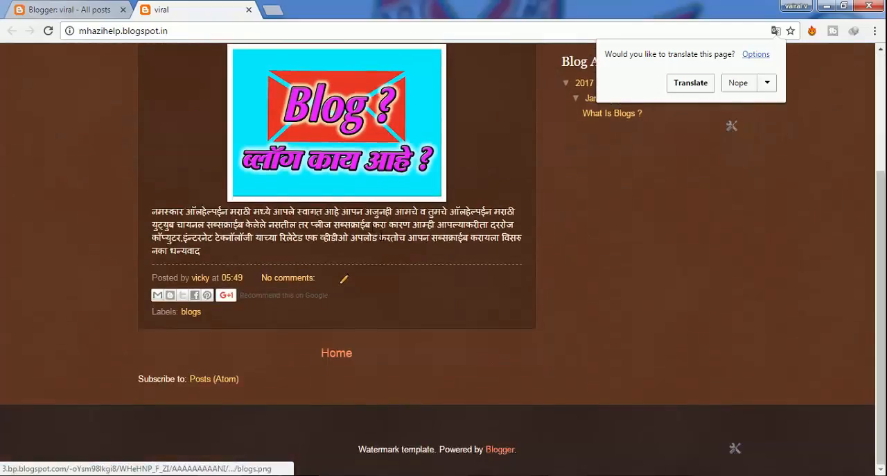
pyautogui.scroll(3, 337, 174)
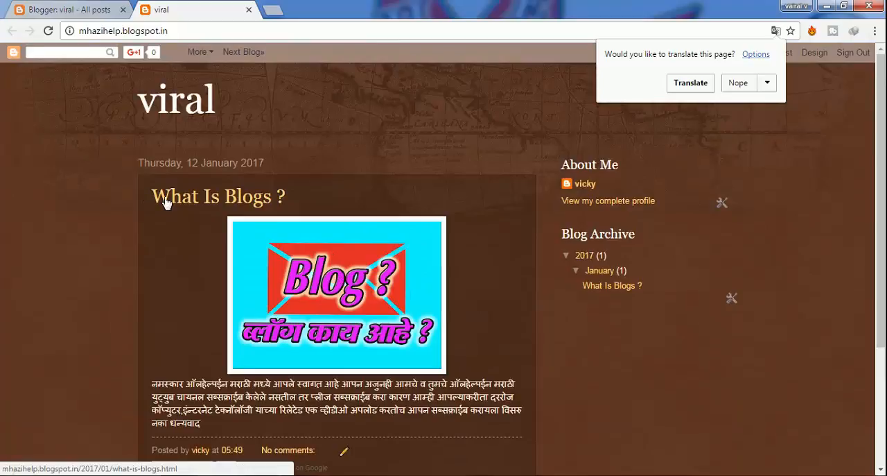
pyautogui.scroll(-3, 321, 246)
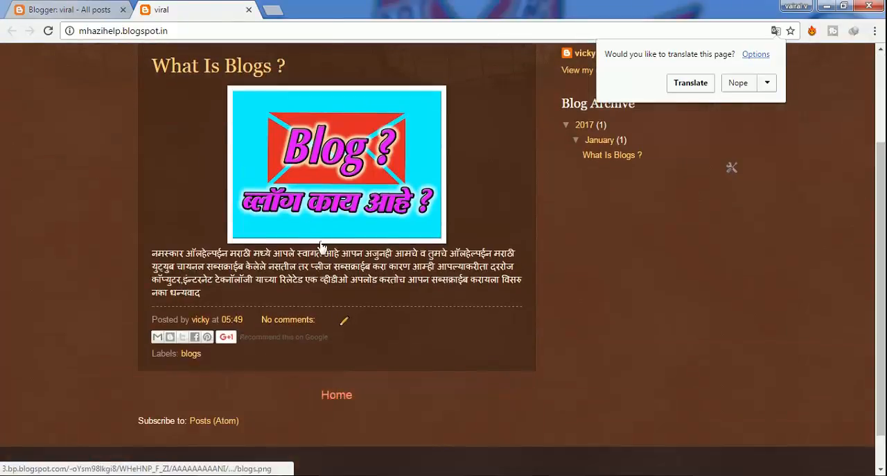
pyautogui.scroll(-1, 320, 246)
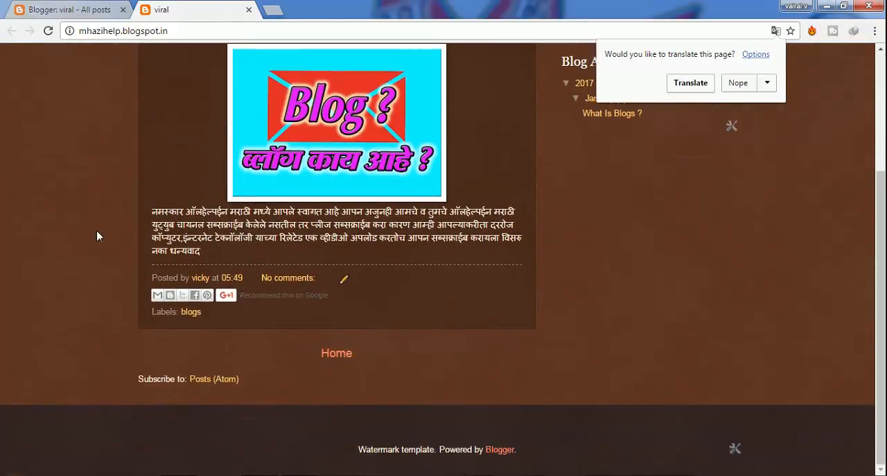
# - Dismiss the translation offer and highlight most of the Marathi paragraph in the published post
pyautogui.click(419, 239)
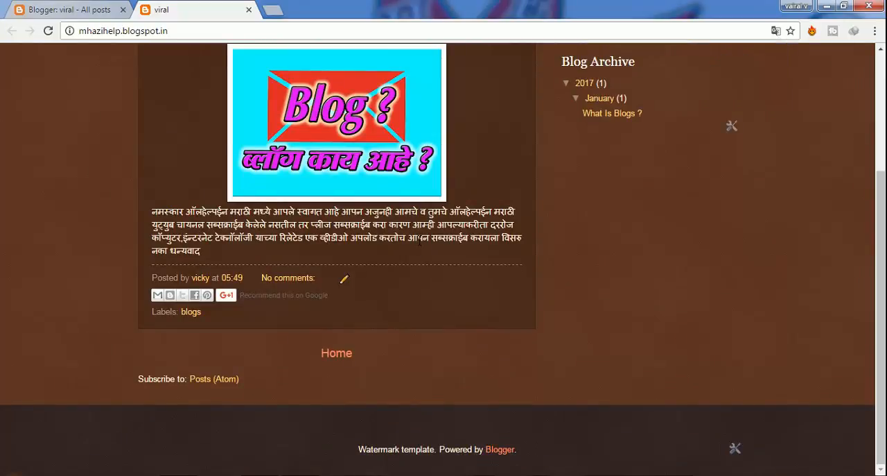
pyautogui.scroll(3, 416, 261)
pyautogui.scroll(-3, 243, 263)
pyautogui.tripleClick(162, 210)
pyautogui.moveTo(154, 212); pyautogui.dragTo(459, 238)
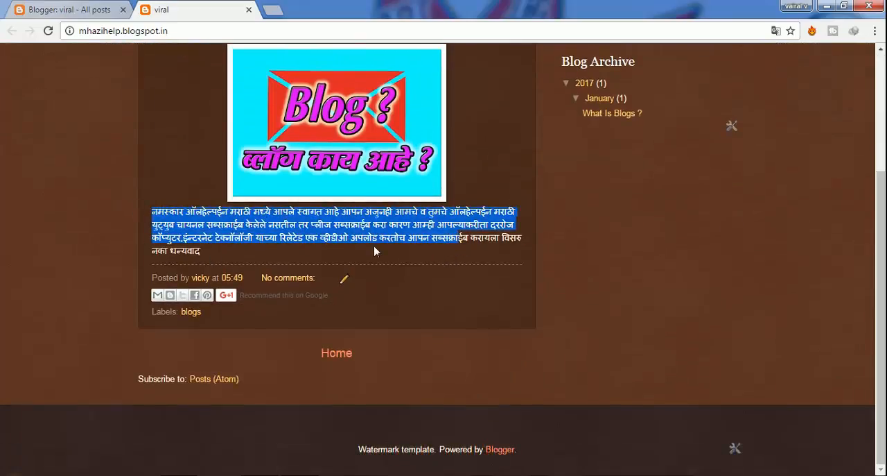
# - Compare the Blogger dashboard's post list with the live blog page, and return to the All posts list
pyautogui.click(69, 10)
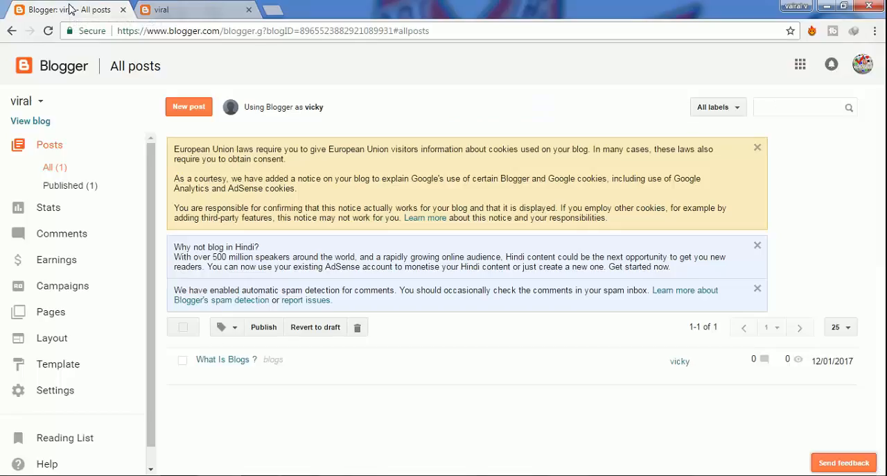
pyautogui.click(166, 11)
pyautogui.scroll(3, 203, 224)
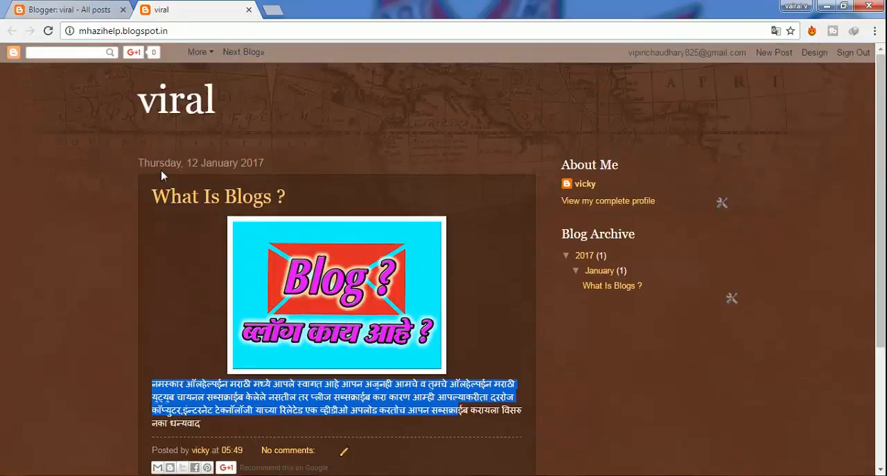
pyautogui.click(67, 13)
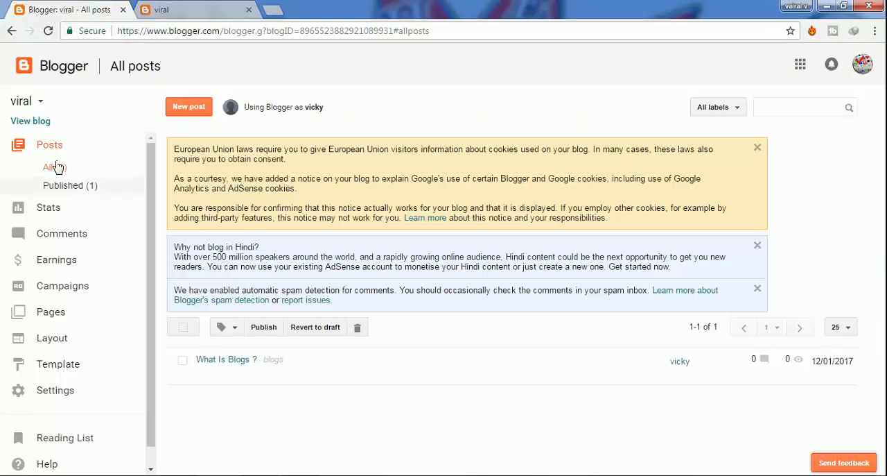
# - Start a new post and review the Upload, From YouTube, My YouTube videos and From your phone sources for adding a video
pyautogui.click(186, 109)
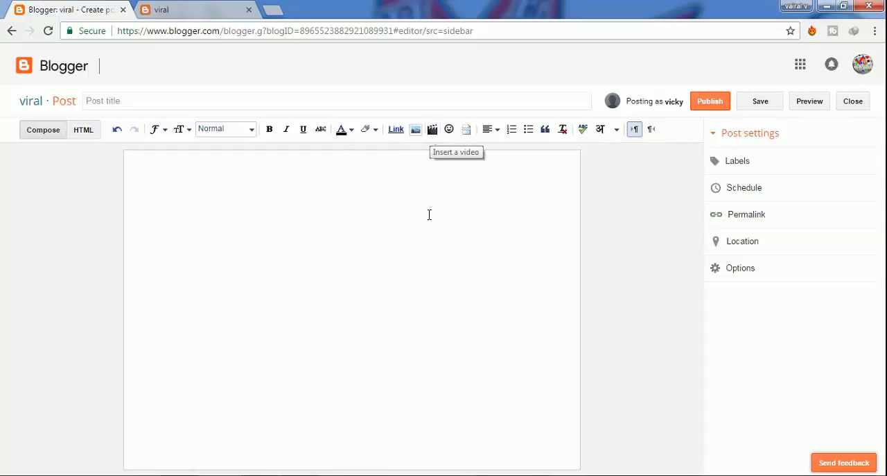
pyautogui.click(433, 131)
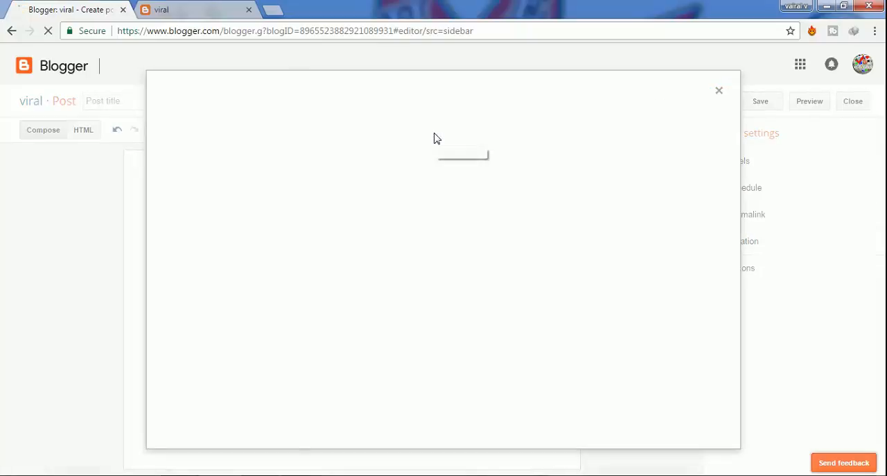
pyautogui.click(174, 142)
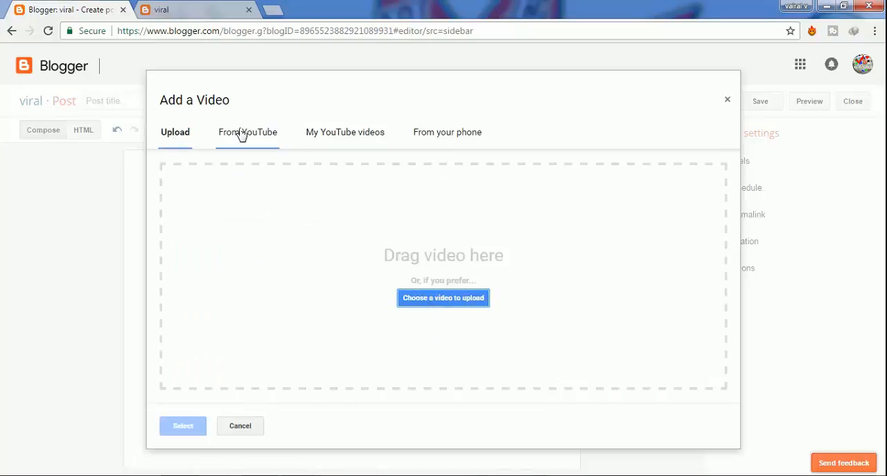
pyautogui.click(251, 133)
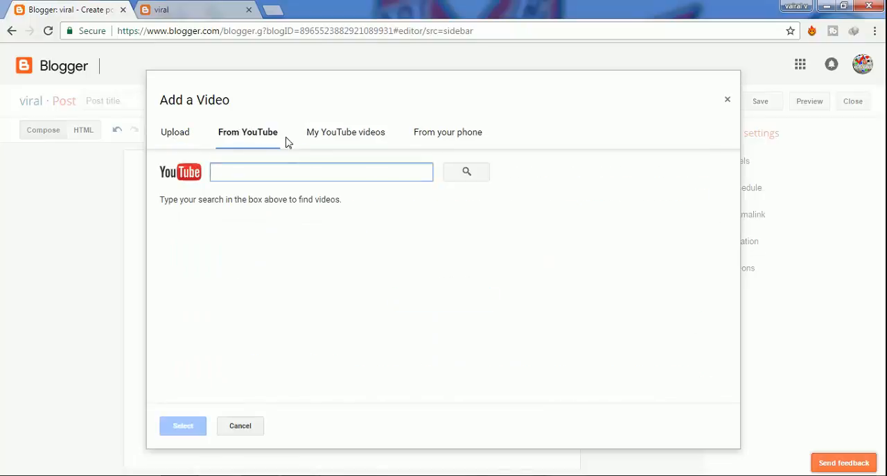
pyautogui.click(344, 143)
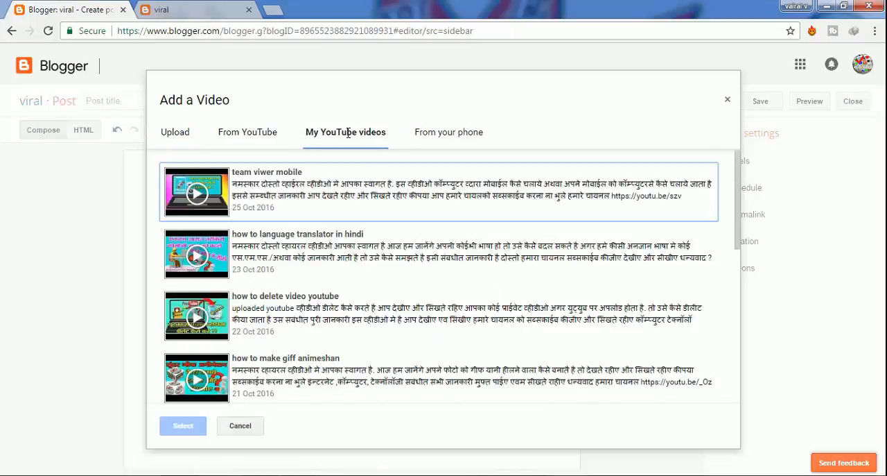
pyautogui.click(439, 137)
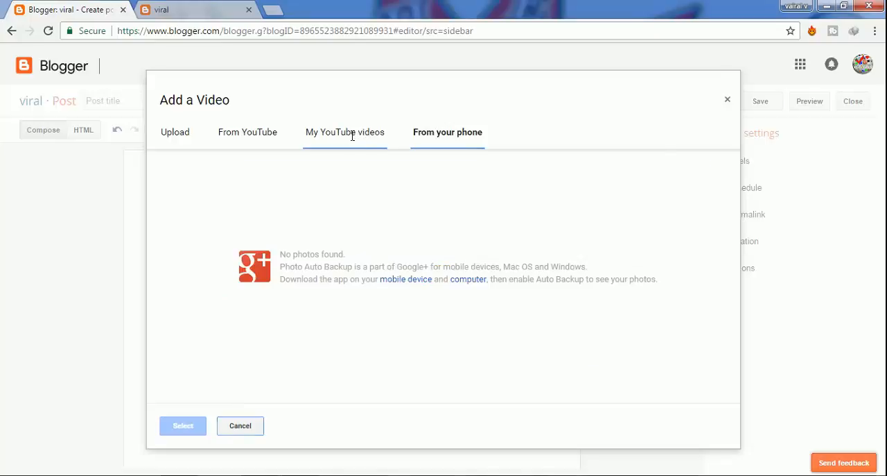
# - Insert the "team viwer mobile" video from My YouTube videos into the new post
pyautogui.click(353, 136)
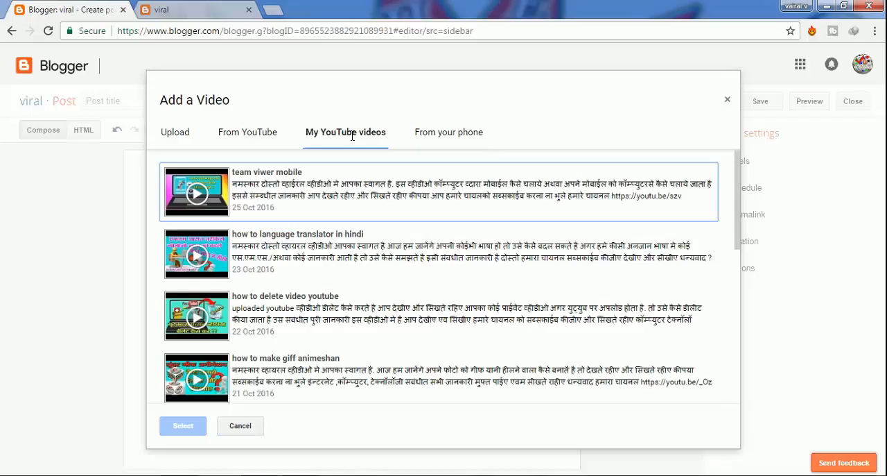
pyautogui.click(292, 205)
pyautogui.scroll(-3, 274, 305)
pyautogui.scroll(3, 250, 334)
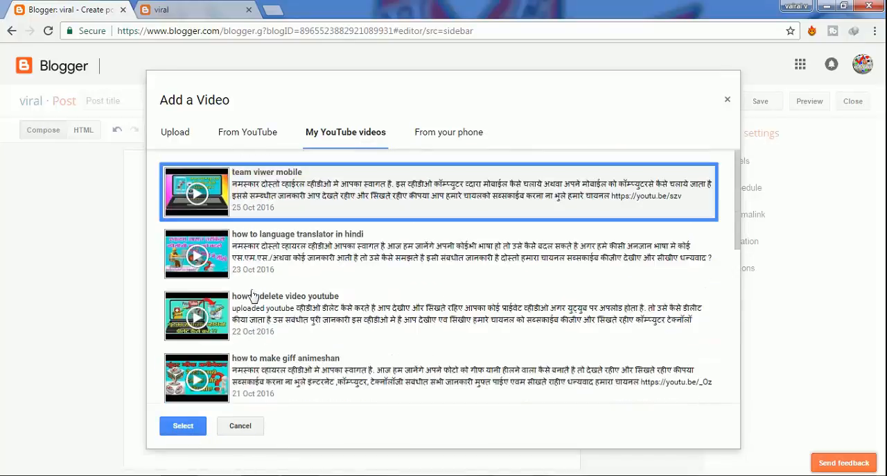
pyautogui.click(191, 426)
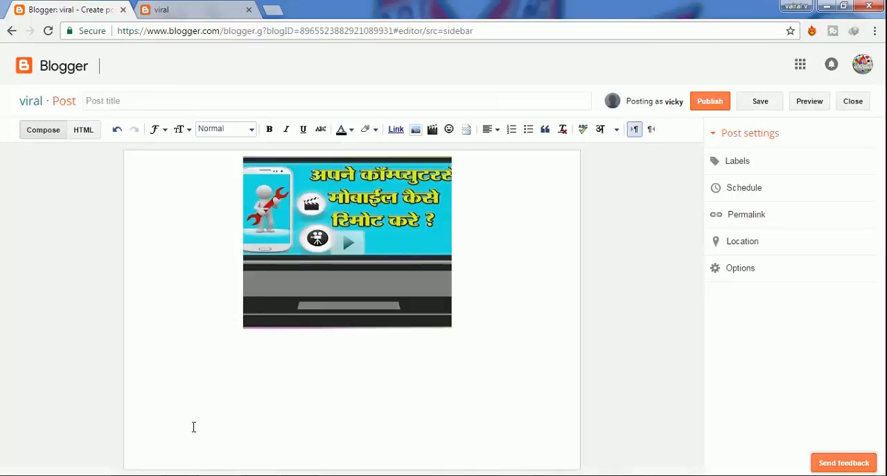
# - Title the new post "how remote on mobile and pc"
pyautogui.click(274, 102)
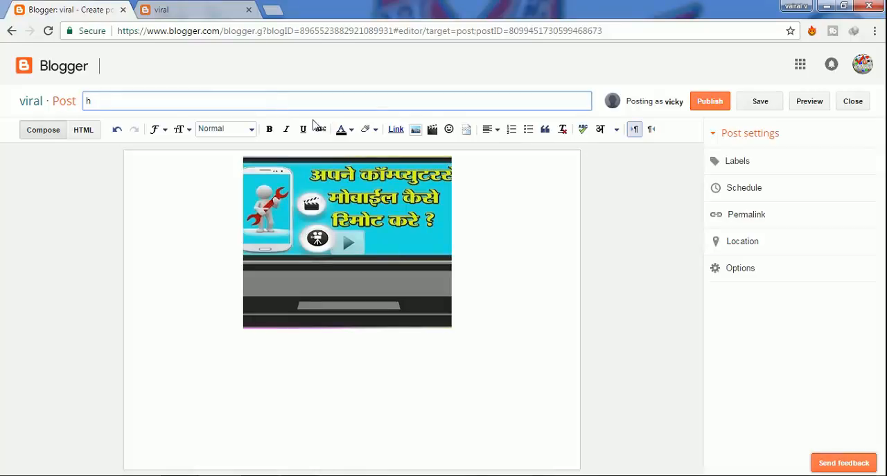
pyautogui.write('how remote on mobile and pc')
pyautogui.click(303, 341)
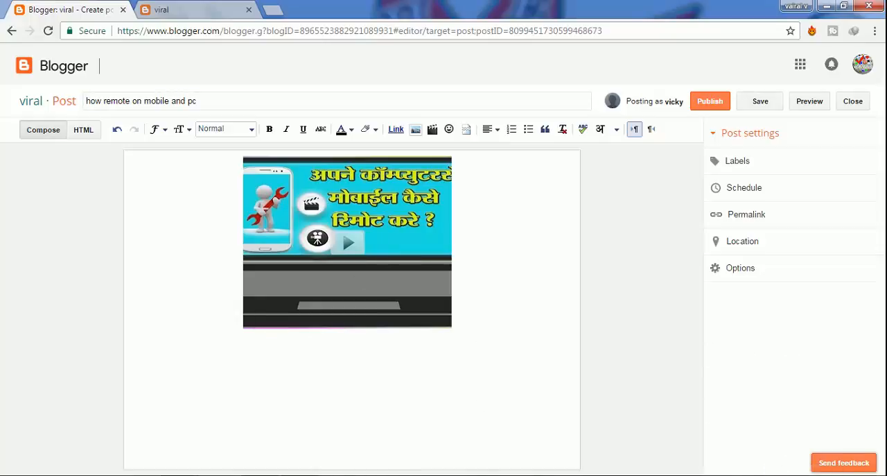
# - Write the line "plase subscribe mi" directly below the video in the post body and select that line
pyautogui.click(828, 473)
pyautogui.click(808, 436)
pyautogui.click(244, 336)
pyautogui.write('pla')
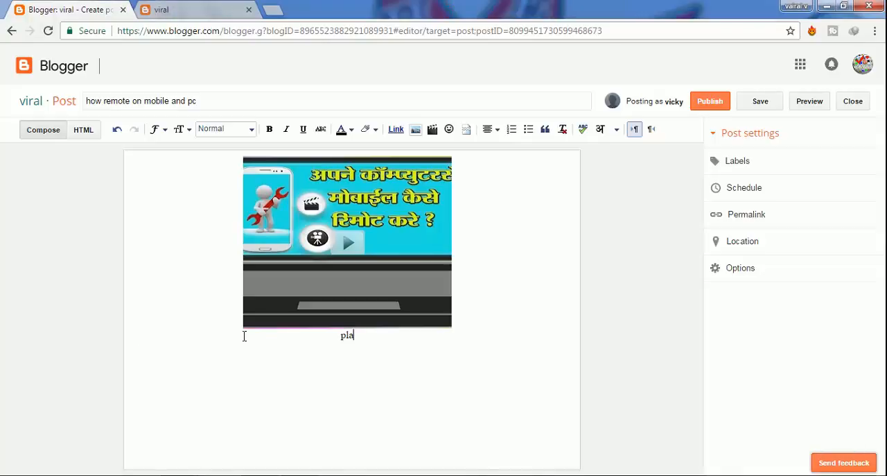
pyautogui.write('se subscribe')
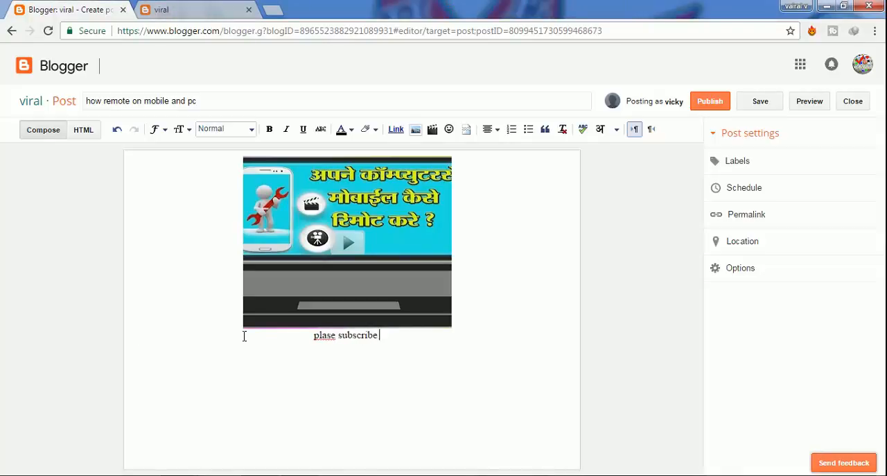
pyautogui.write(' mi')
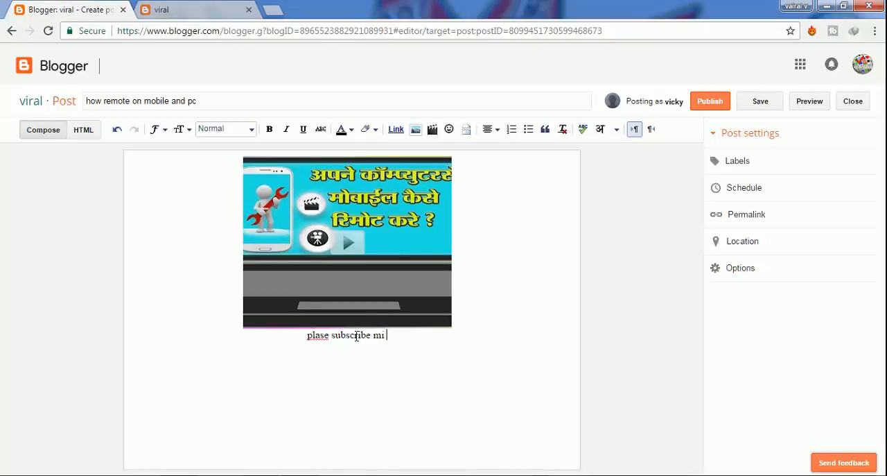
pyautogui.tripleClick(332, 339)
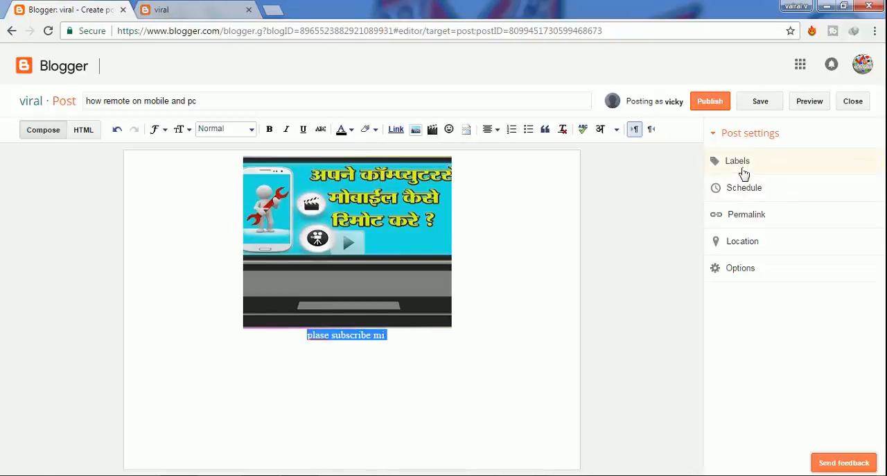
# - Add the label "video" to the post and publish it
pyautogui.click(738, 161)
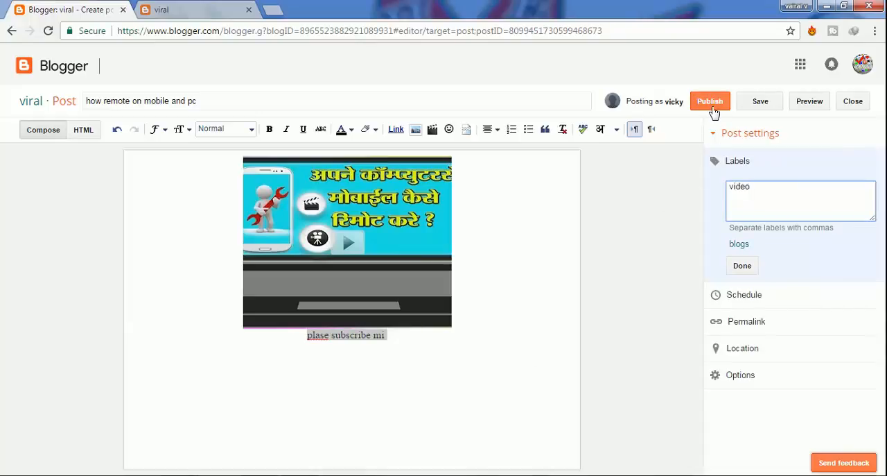
pyautogui.click(714, 110)
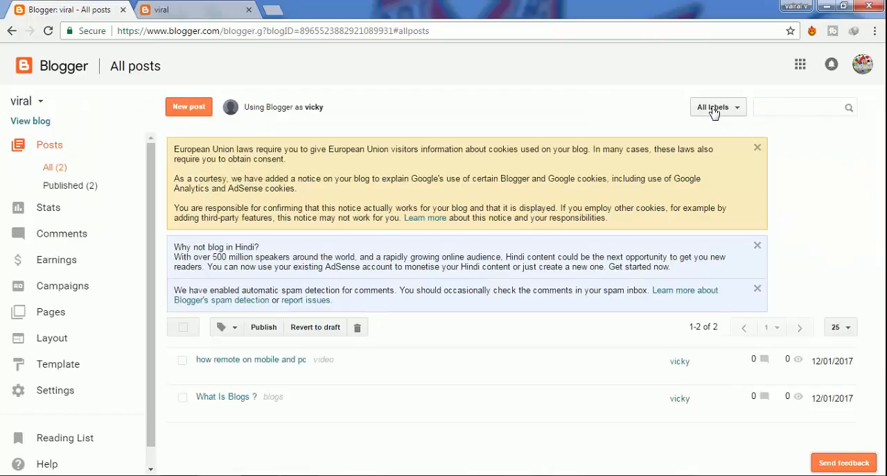
# - Reload the live viral blog and check the new video post with its title, player, text line and label
pyautogui.click(43, 126)
pyautogui.scroll(-3, 122, 157)
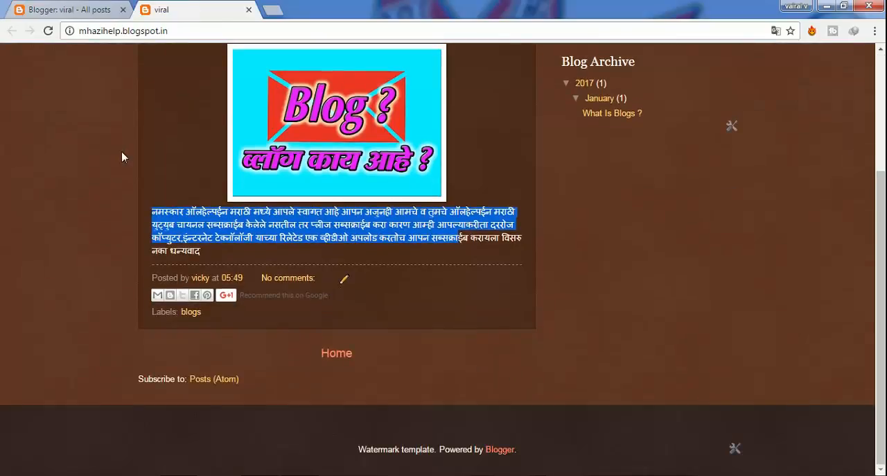
pyautogui.click(48, 32)
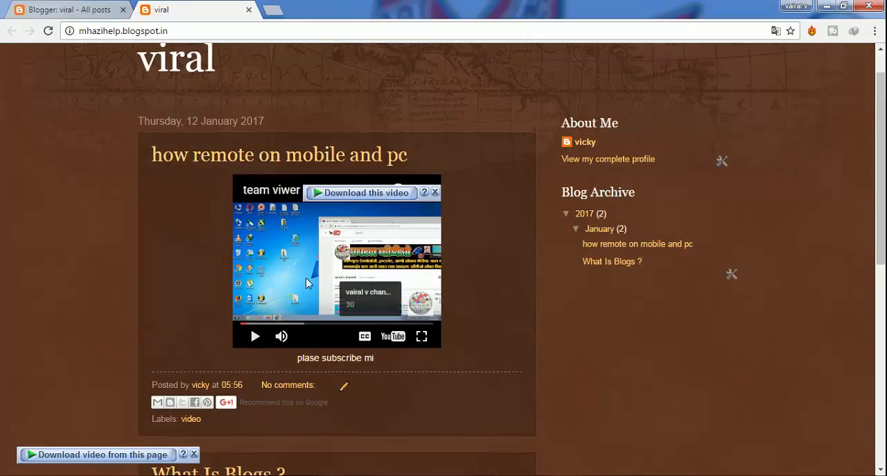
pyautogui.scroll(1, 264, 345)
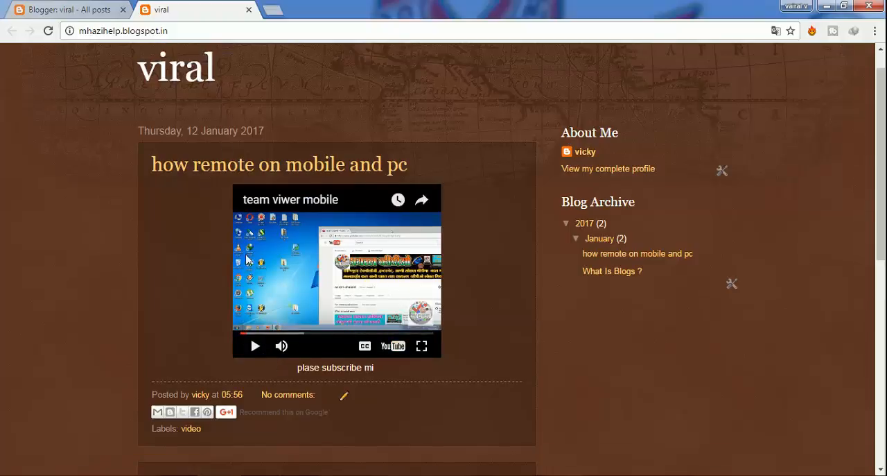
# - Return to the Blogger dashboard, look over its sections, view the post author's profile and go back to All posts
pyautogui.click(67, 12)
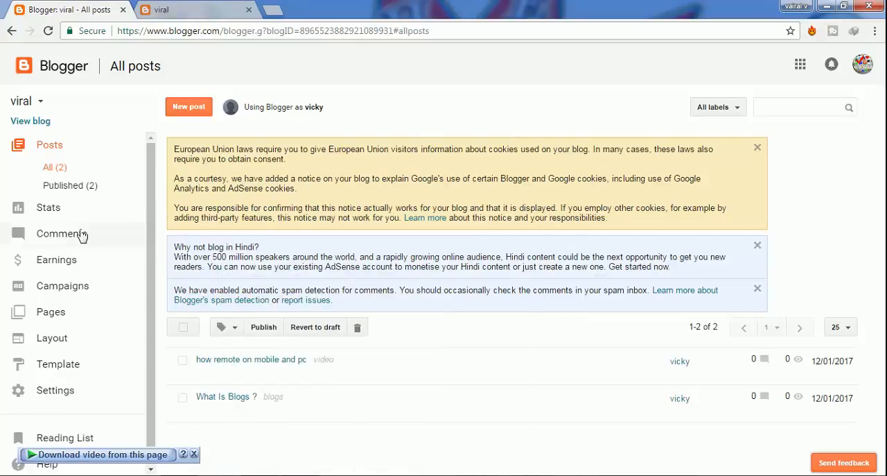
pyautogui.scroll(-1, 123, 322)
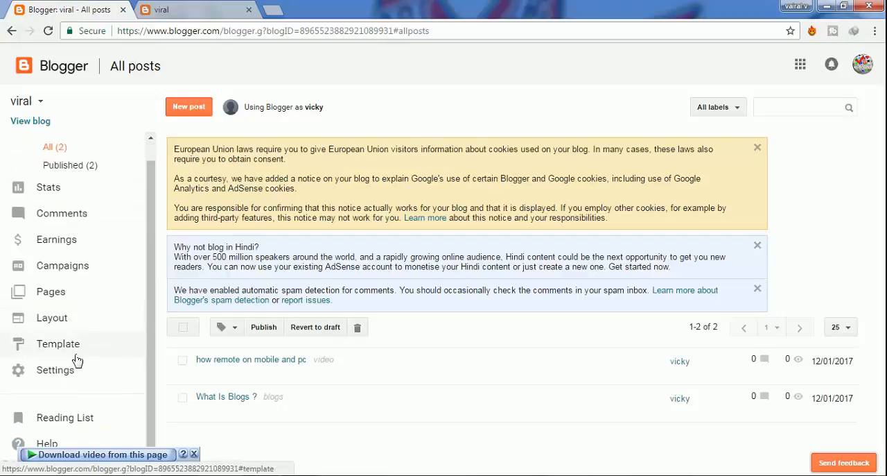
pyautogui.scroll(1, 42, 229)
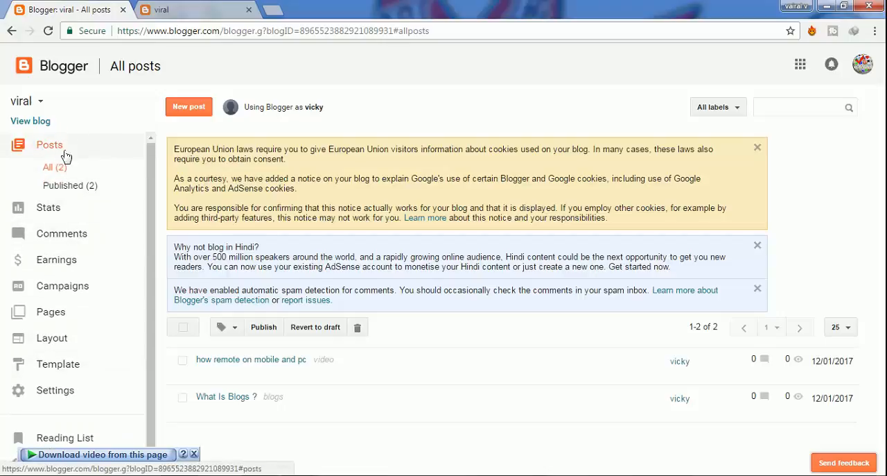
pyautogui.click(100, 154)
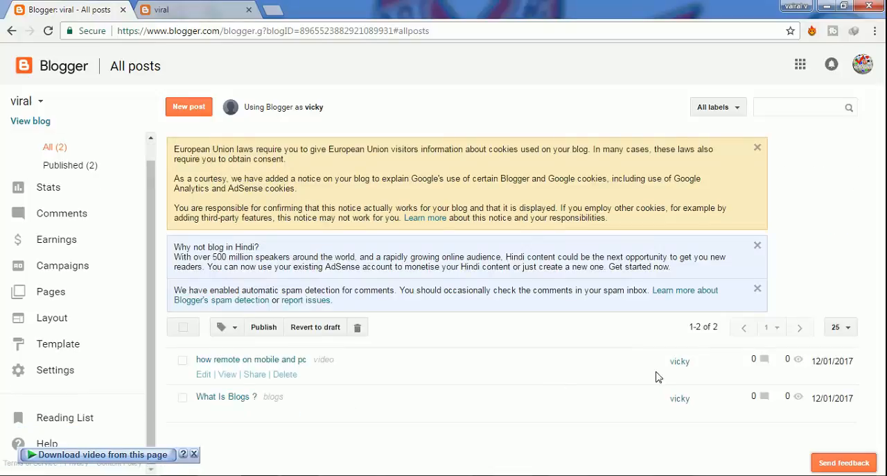
pyautogui.click(681, 366)
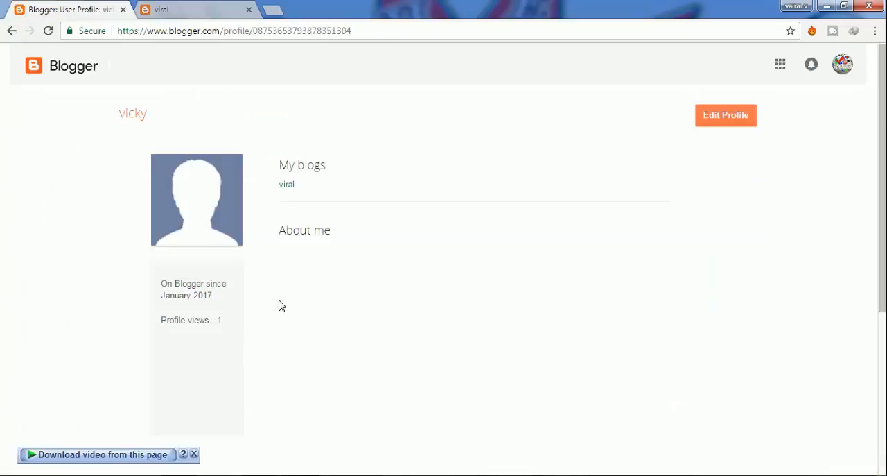
pyautogui.hotkey('alt', 'Left')
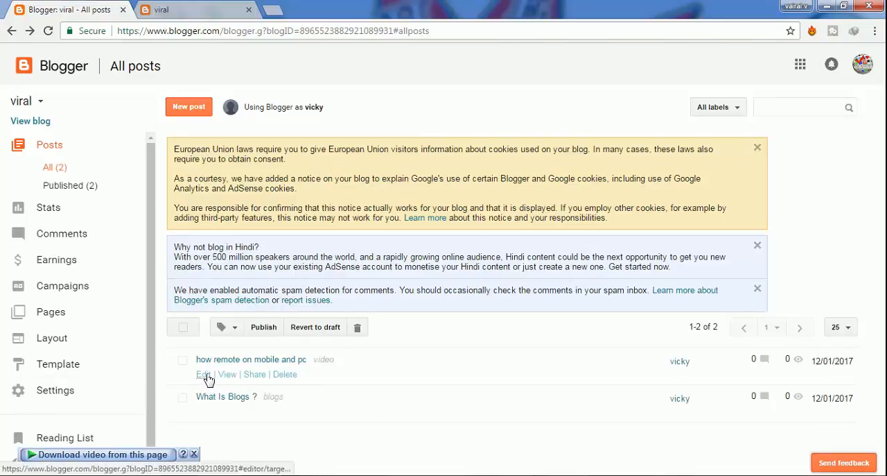
# - Open the "how remote on mobile and pc" post for editing
pyautogui.click(204, 374)
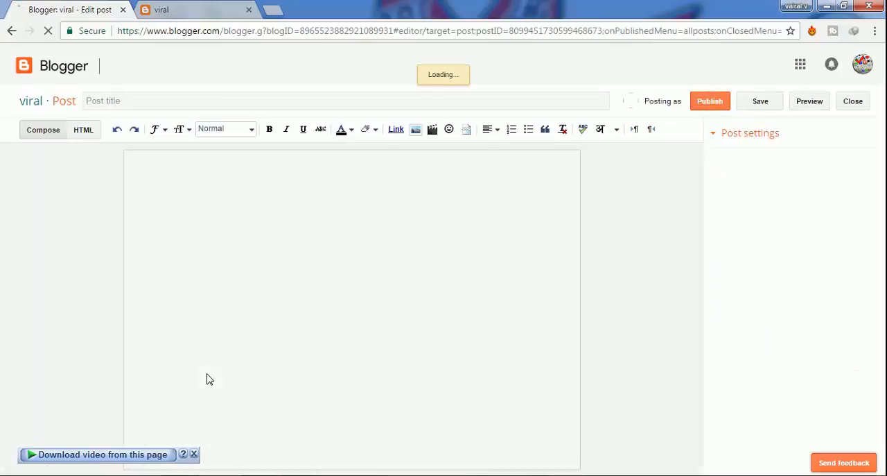